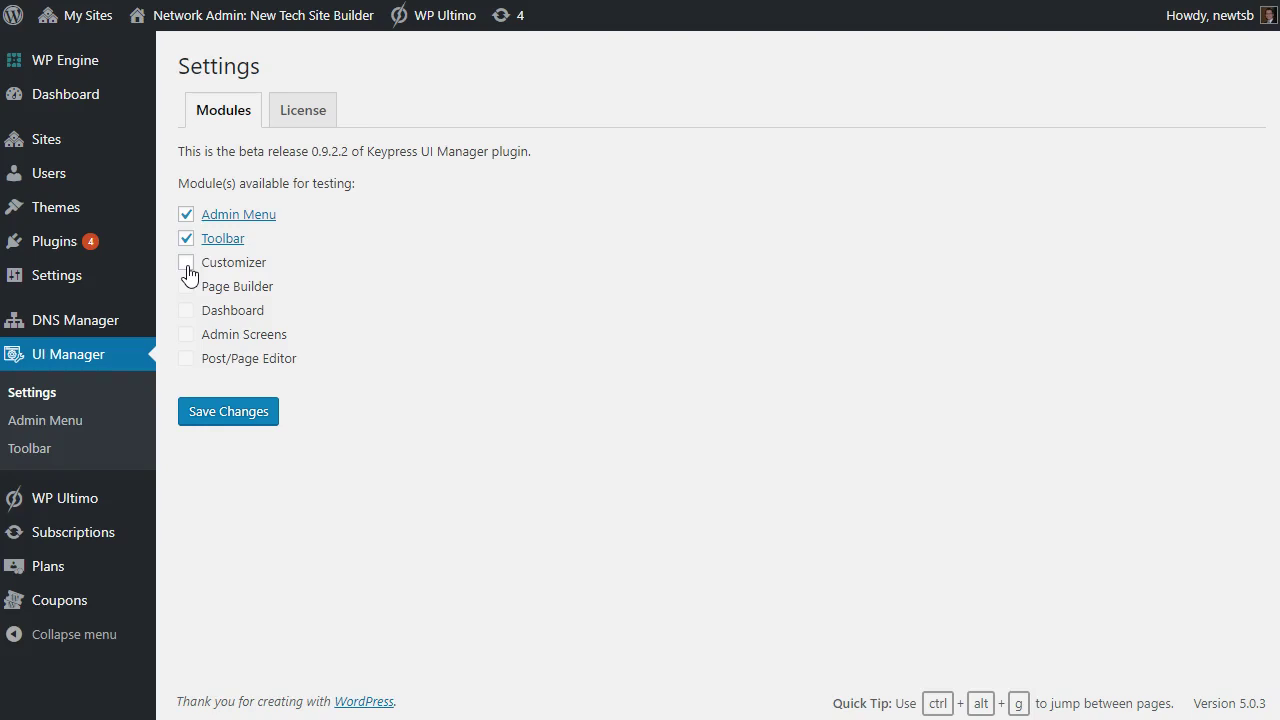
Step: Enable the Customizer module in the UI Manager settings, save the change and open the module's Customizer page
{"action": "left_click", "coordinate": [186, 263]}
{"action": "left_click", "coordinate": [222, 413]}
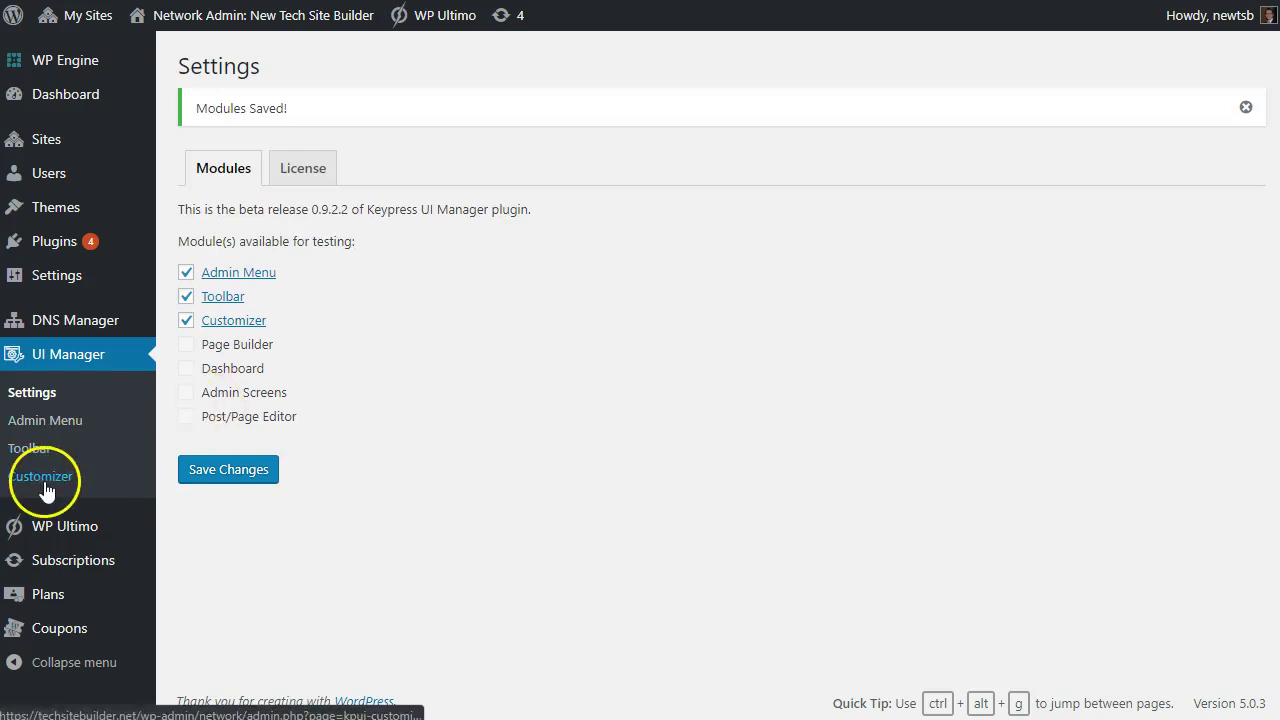
{"action": "left_click", "coordinate": [50, 480]}
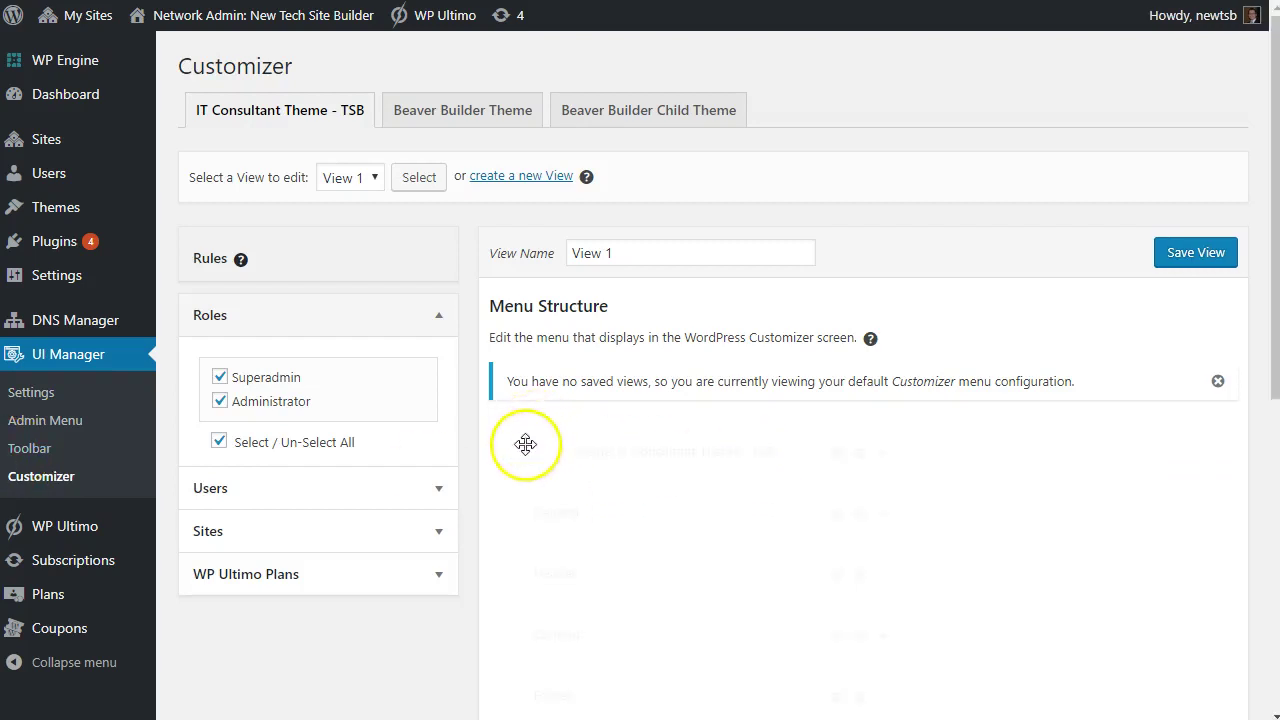
Step: Examine the default Customizer menu structure, role rules and view options for the IT Consultant Theme - TSB
{"action": "scroll", "coordinate": [791, 469], "scroll_direction": "down", "scroll_amount": 1}
{"action": "scroll", "coordinate": [791, 469], "scroll_direction": "down", "scroll_amount": 1}
{"action": "scroll", "coordinate": [791, 469], "scroll_direction": "up", "scroll_amount": 2}
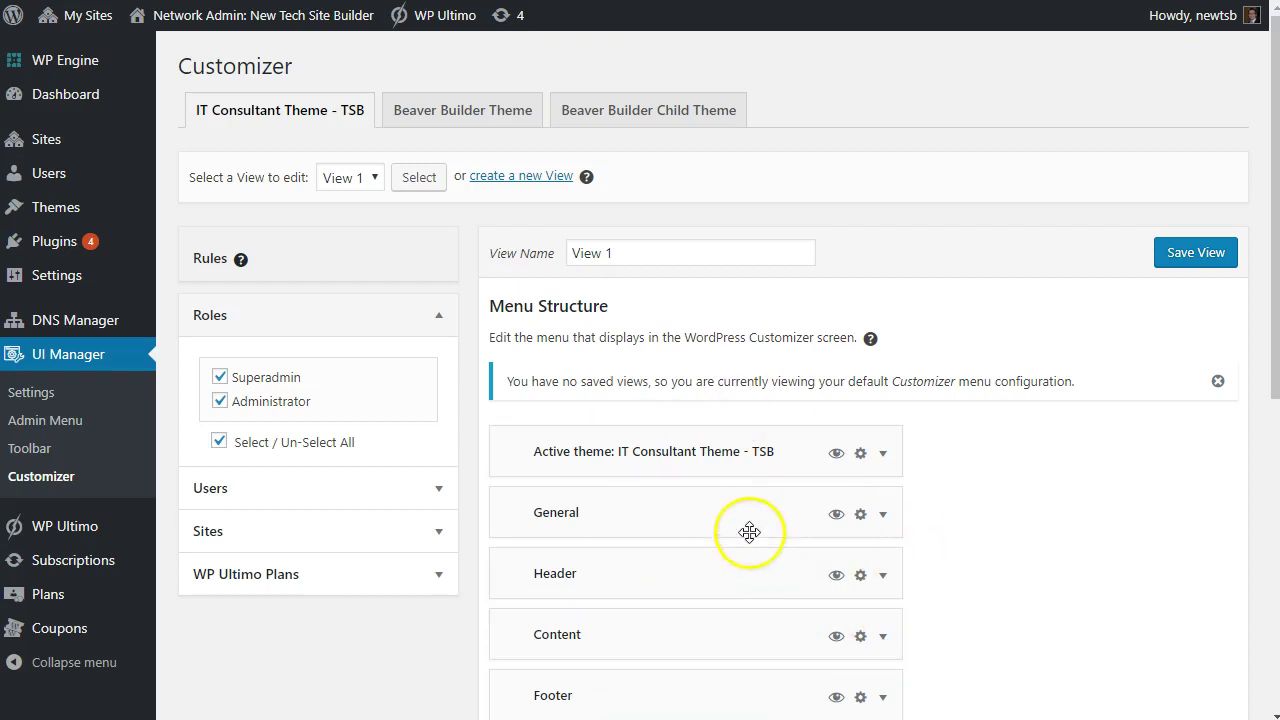
{"action": "scroll", "coordinate": [749, 532], "scroll_direction": "down", "scroll_amount": 1}
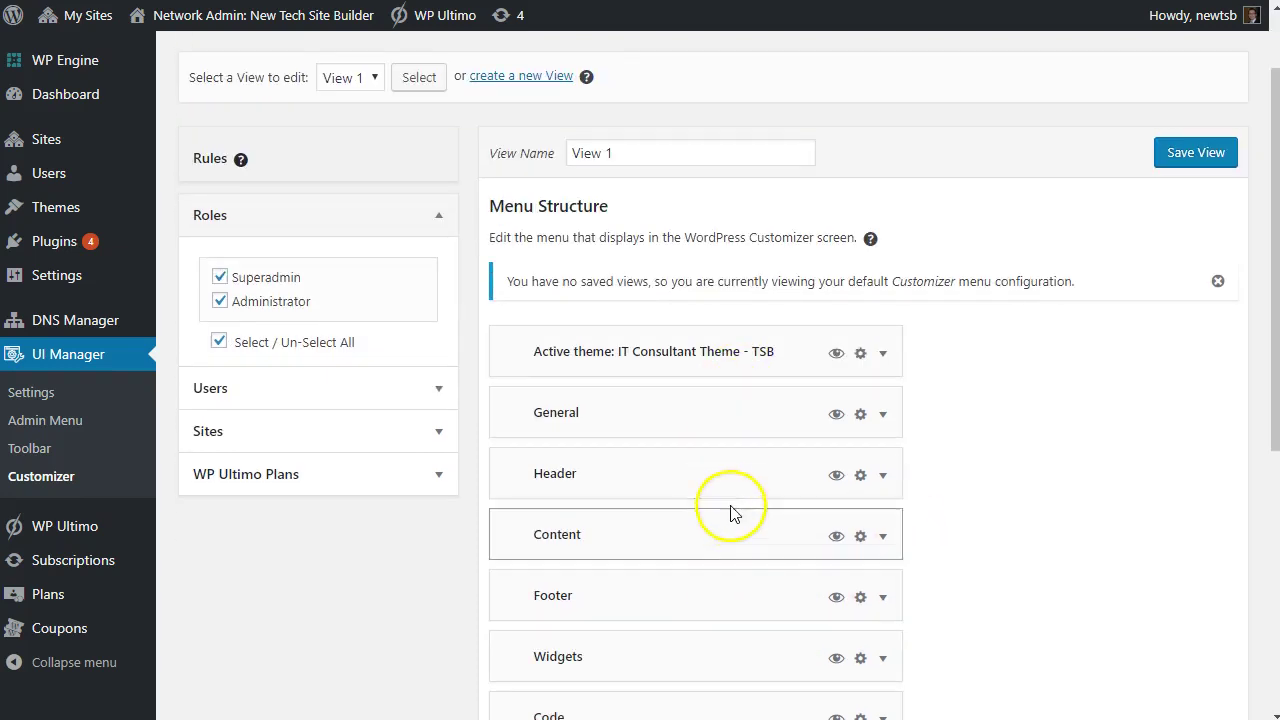
{"action": "scroll", "coordinate": [730, 512], "scroll_direction": "down", "scroll_amount": 2}
{"action": "scroll", "coordinate": [699, 548], "scroll_direction": "up", "scroll_amount": 1}
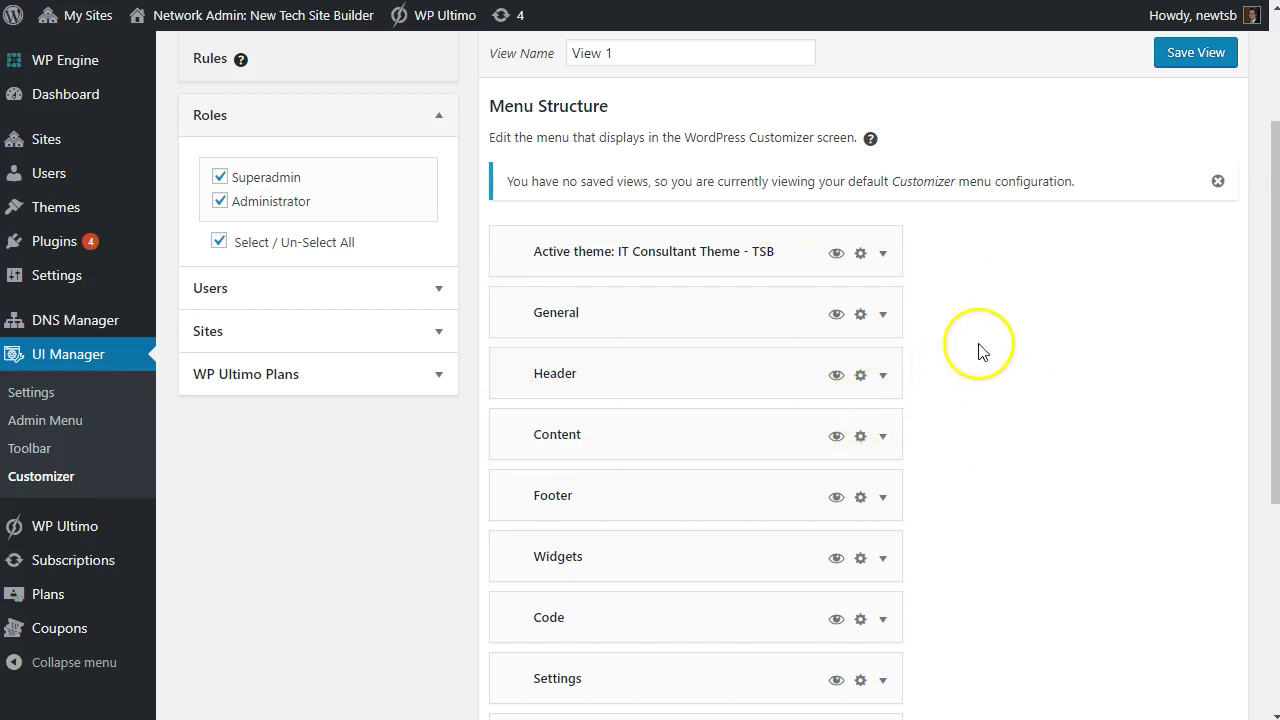
{"action": "scroll", "coordinate": [953, 350], "scroll_direction": "down", "scroll_amount": 2}
{"action": "scroll", "coordinate": [780, 329], "scroll_direction": "down", "scroll_amount": 1}
{"action": "scroll", "coordinate": [780, 380], "scroll_direction": "up", "scroll_amount": 3}
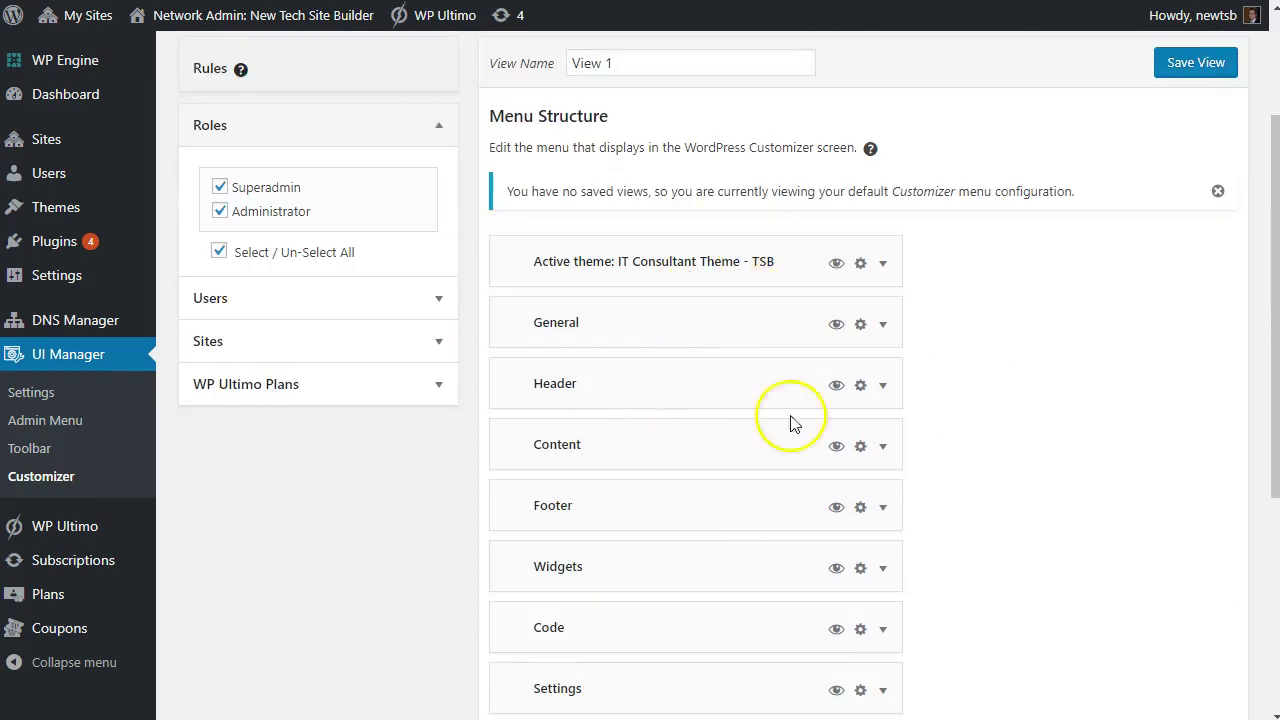
{"action": "scroll", "coordinate": [1095, 350], "scroll_direction": "down", "scroll_amount": 3}
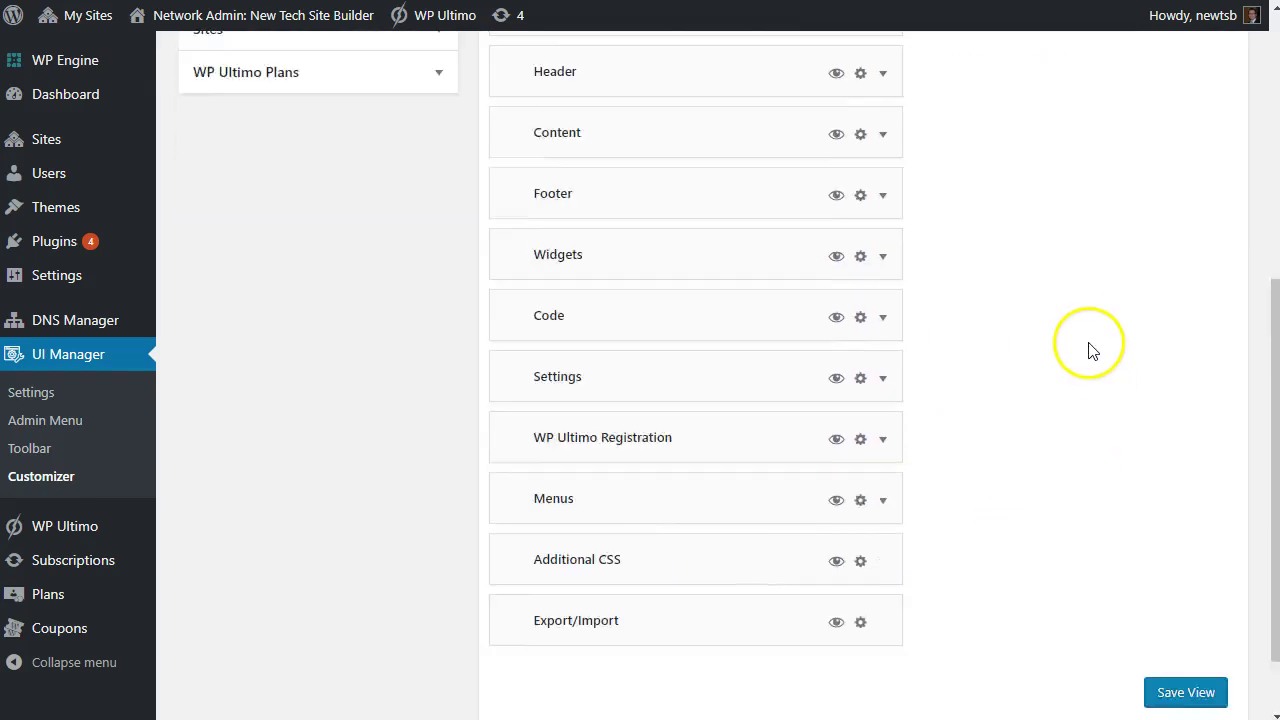
{"action": "scroll", "coordinate": [1095, 350], "scroll_direction": "up", "scroll_amount": 2}
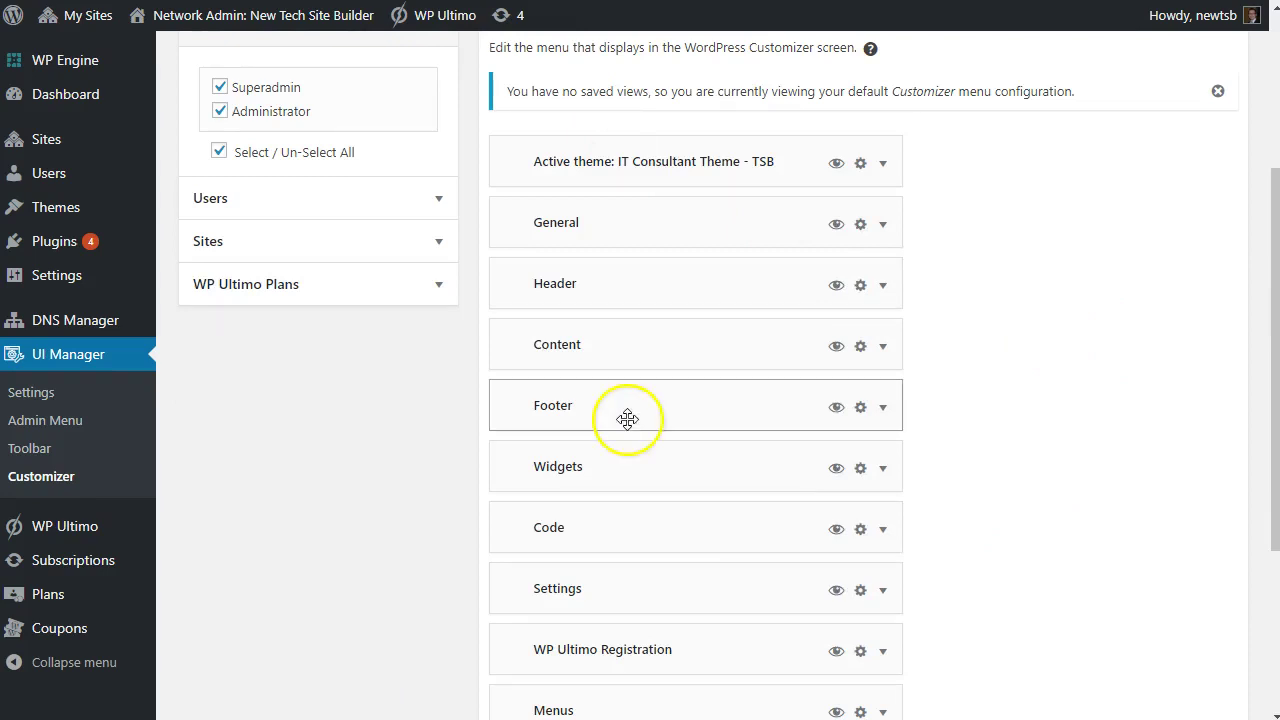
{"action": "scroll", "coordinate": [623, 420], "scroll_direction": "up", "scroll_amount": 3}
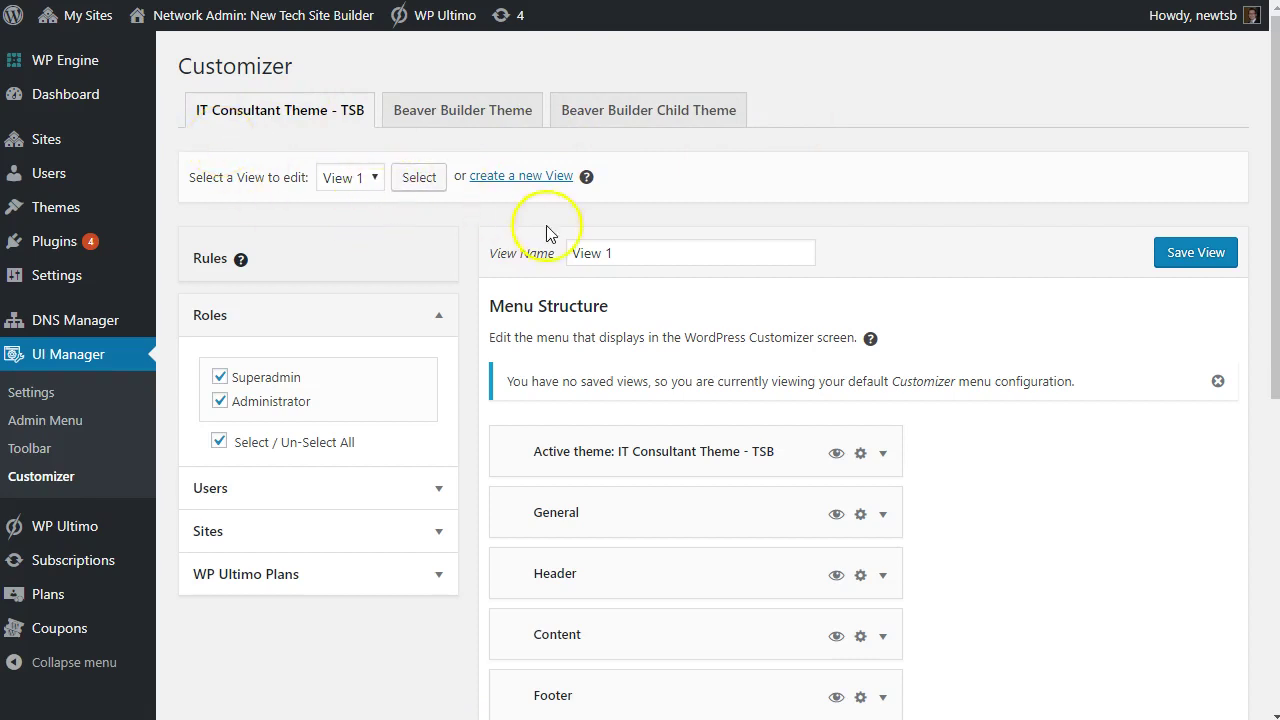
Step: Rename the view as New Customizer and save it
{"action": "left_click_drag", "start_coordinate": [648, 254], "coordinate": [501, 260]}
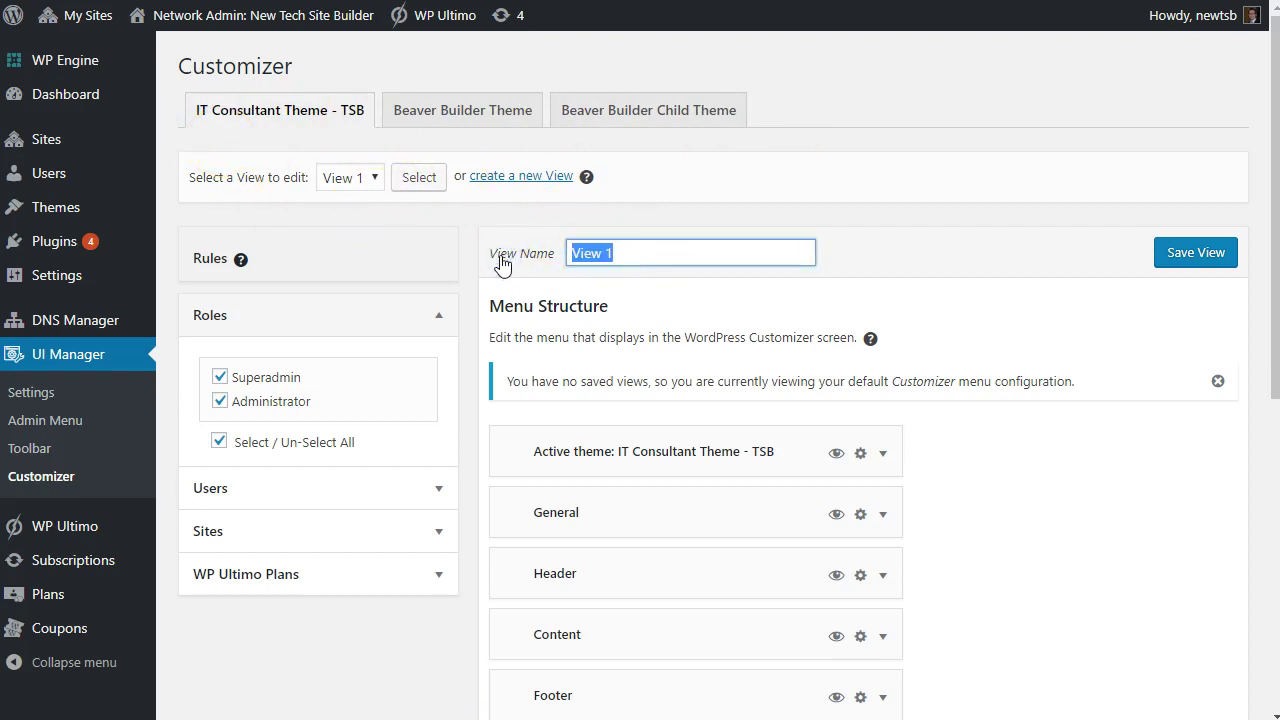
{"action": "type", "text": "Ne"}
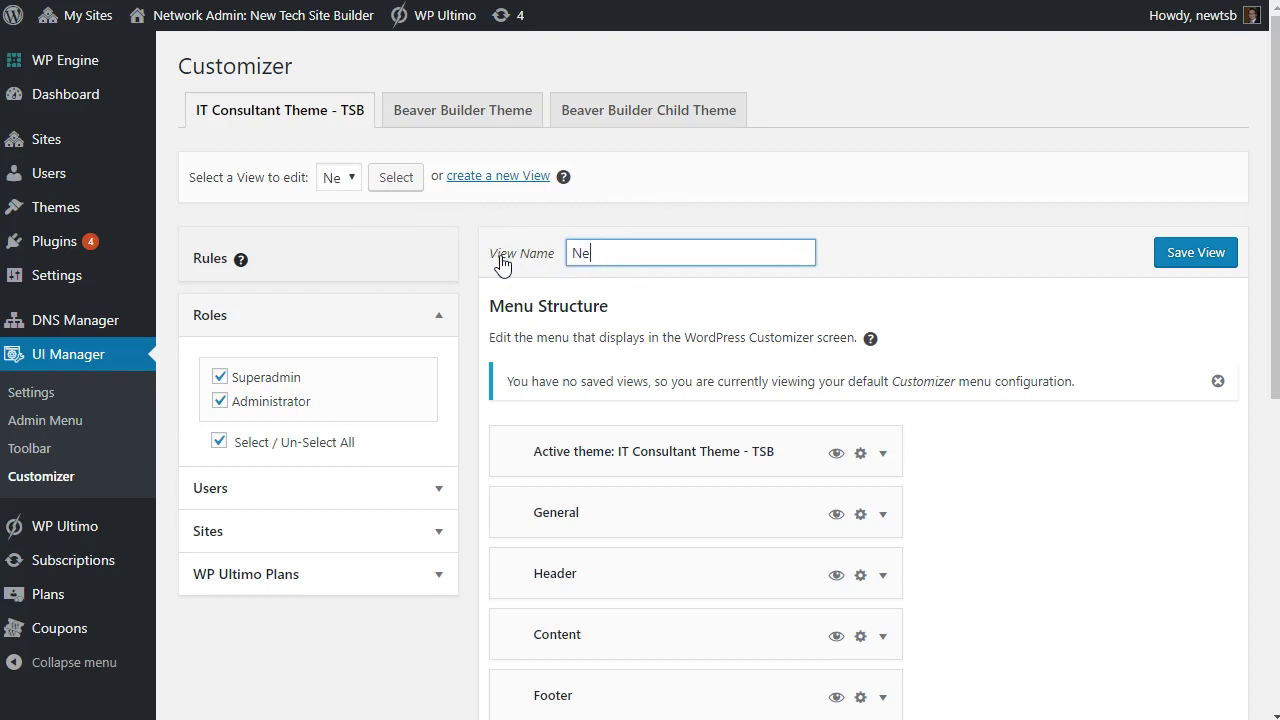
{"action": "type", "text": "w Customizer"}
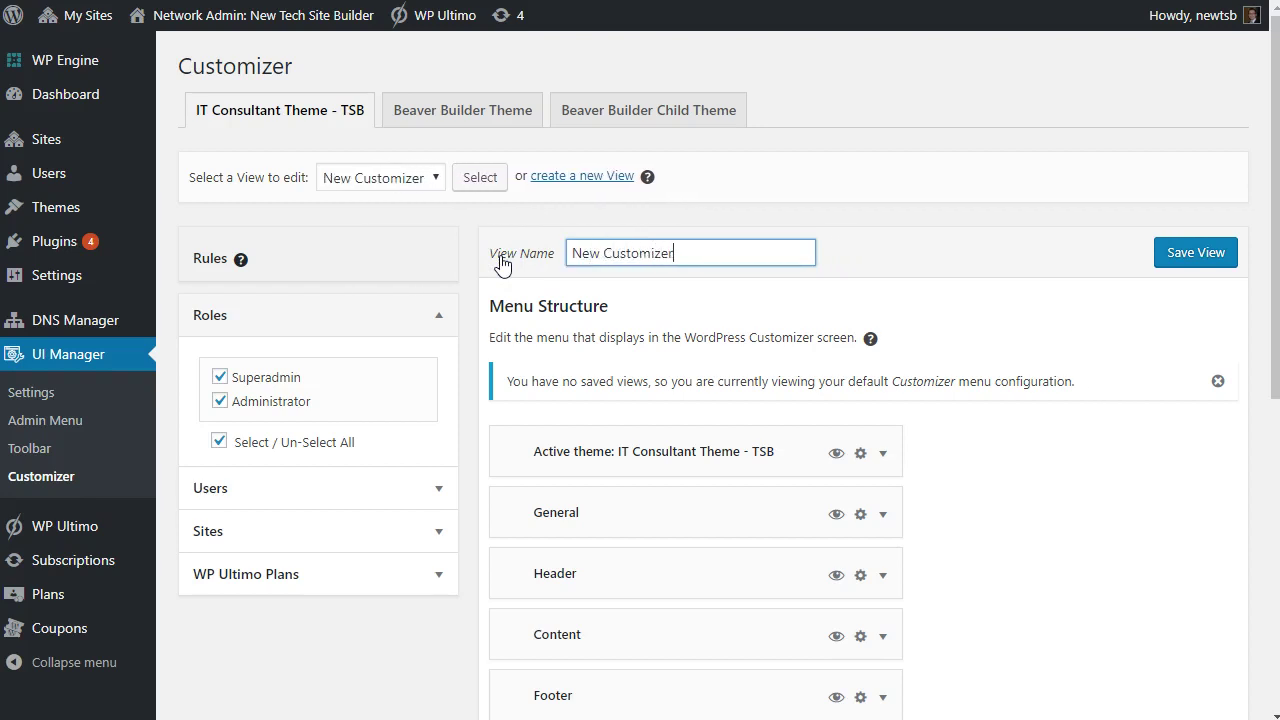
{"action": "left_click", "coordinate": [1177, 254]}
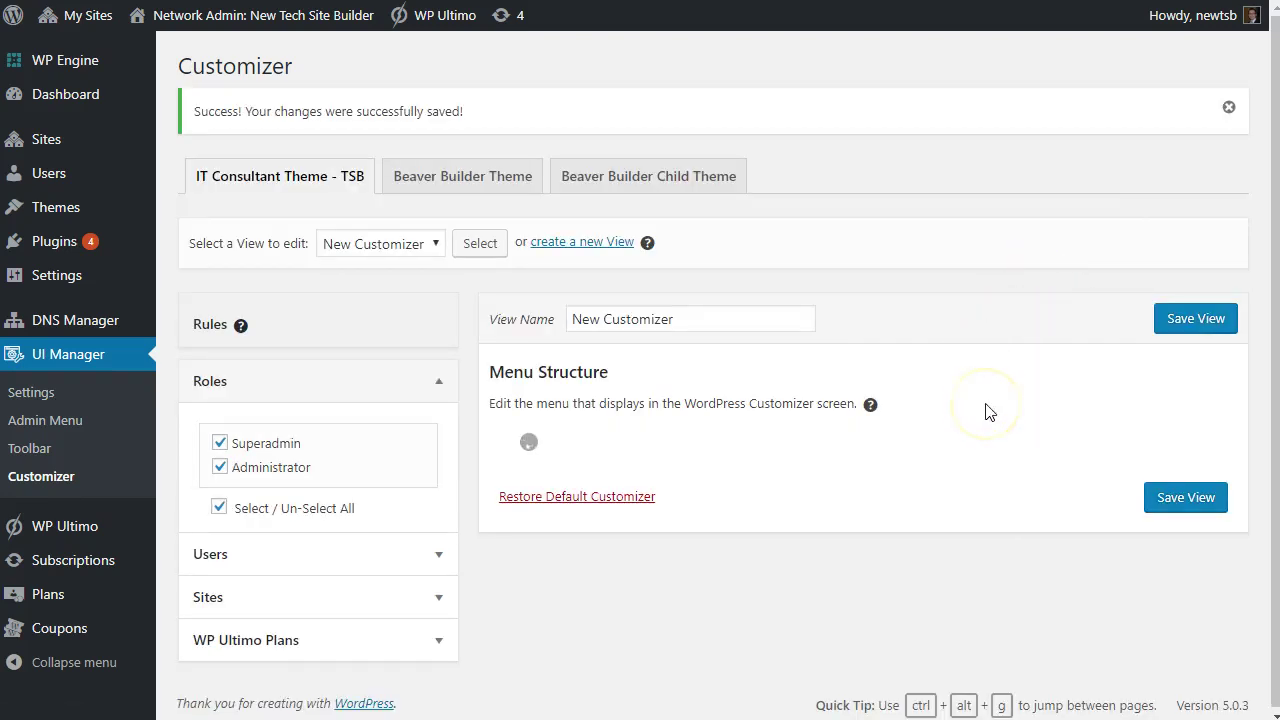
Step: Compare the view's menu structure with the menu in the blog site's live WordPress Customizer
{"action": "scroll", "coordinate": [987, 412], "scroll_direction": "down", "scroll_amount": 2}
{"action": "scroll", "coordinate": [987, 412], "scroll_direction": "down", "scroll_amount": 1}
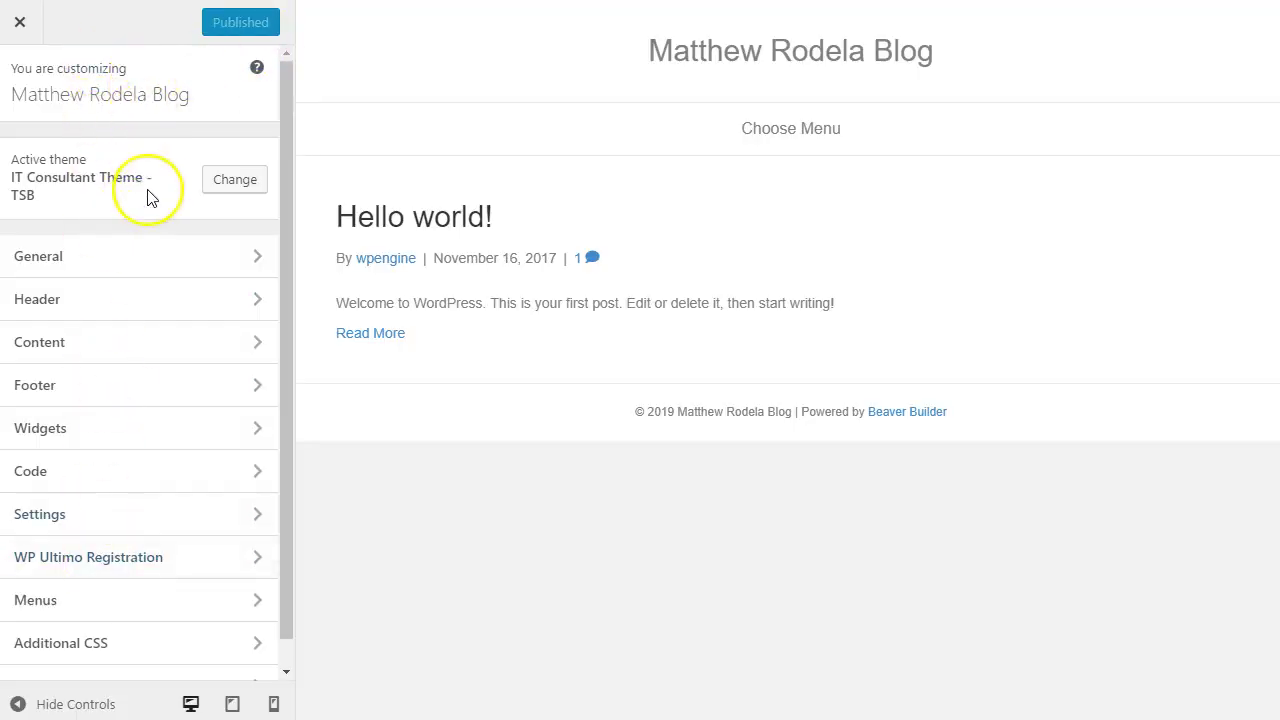
{"action": "scroll", "coordinate": [134, 583], "scroll_direction": "down", "scroll_amount": 1}
{"action": "scroll", "coordinate": [140, 610], "scroll_direction": "up", "scroll_amount": 1}
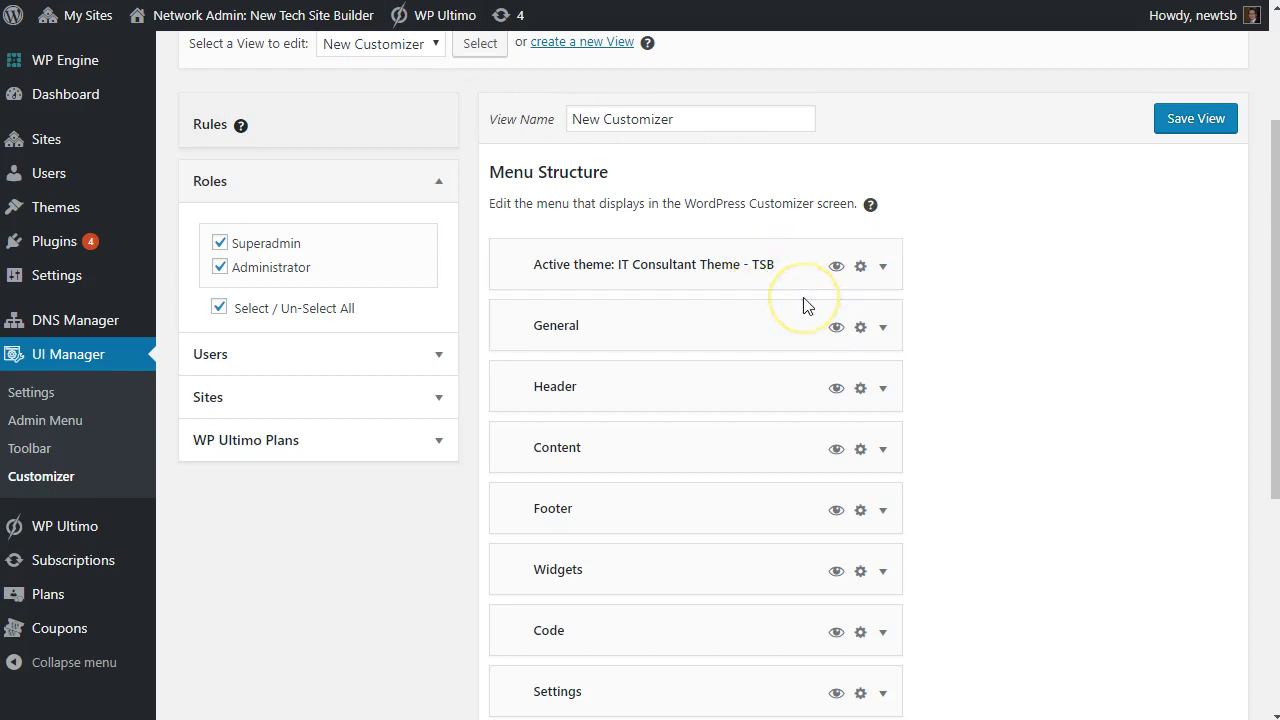
Step: Hide the Active theme item in the New Customizer view's menu structure and save the view
{"action": "left_click", "coordinate": [836, 266]}
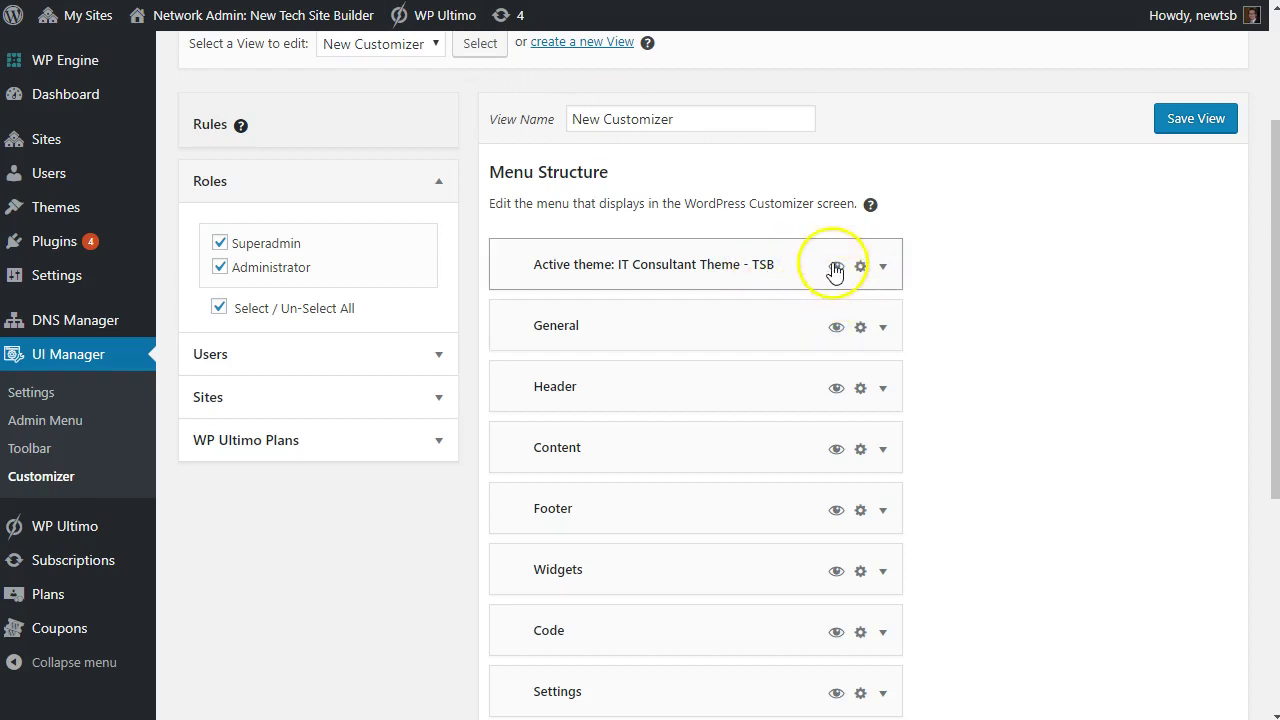
{"action": "left_click", "coordinate": [836, 266]}
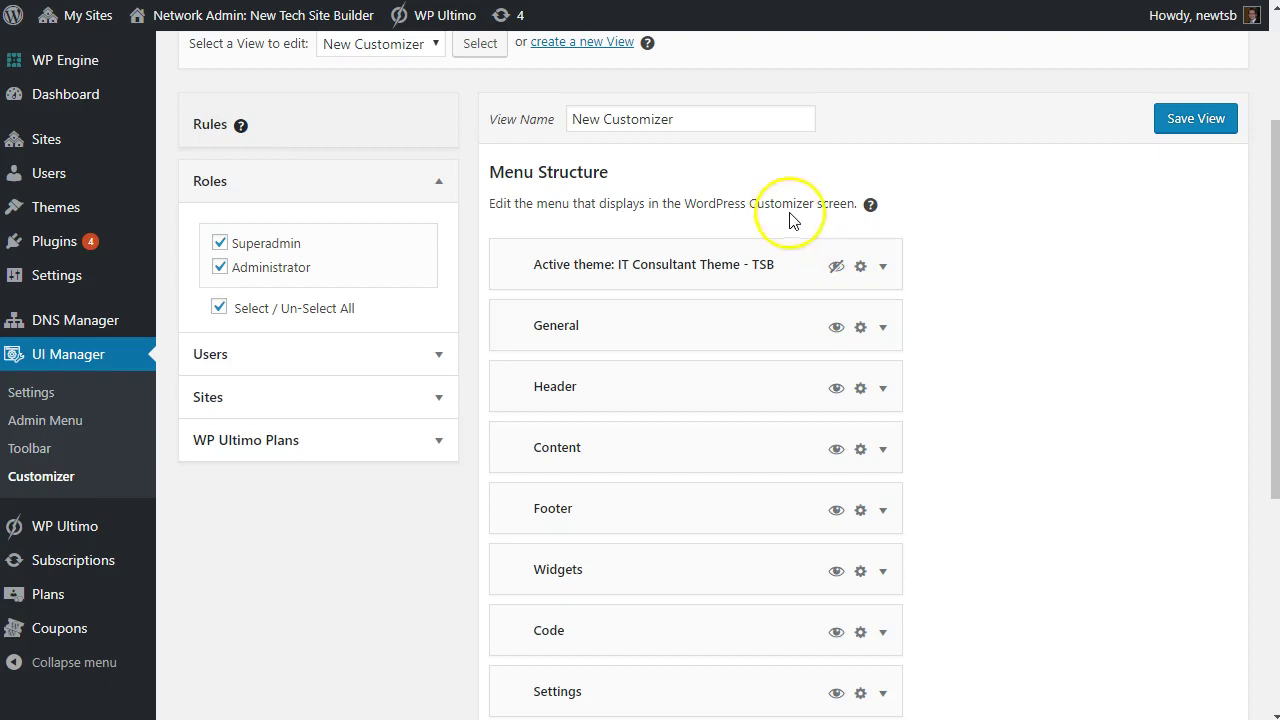
{"action": "left_click", "coordinate": [1208, 118]}
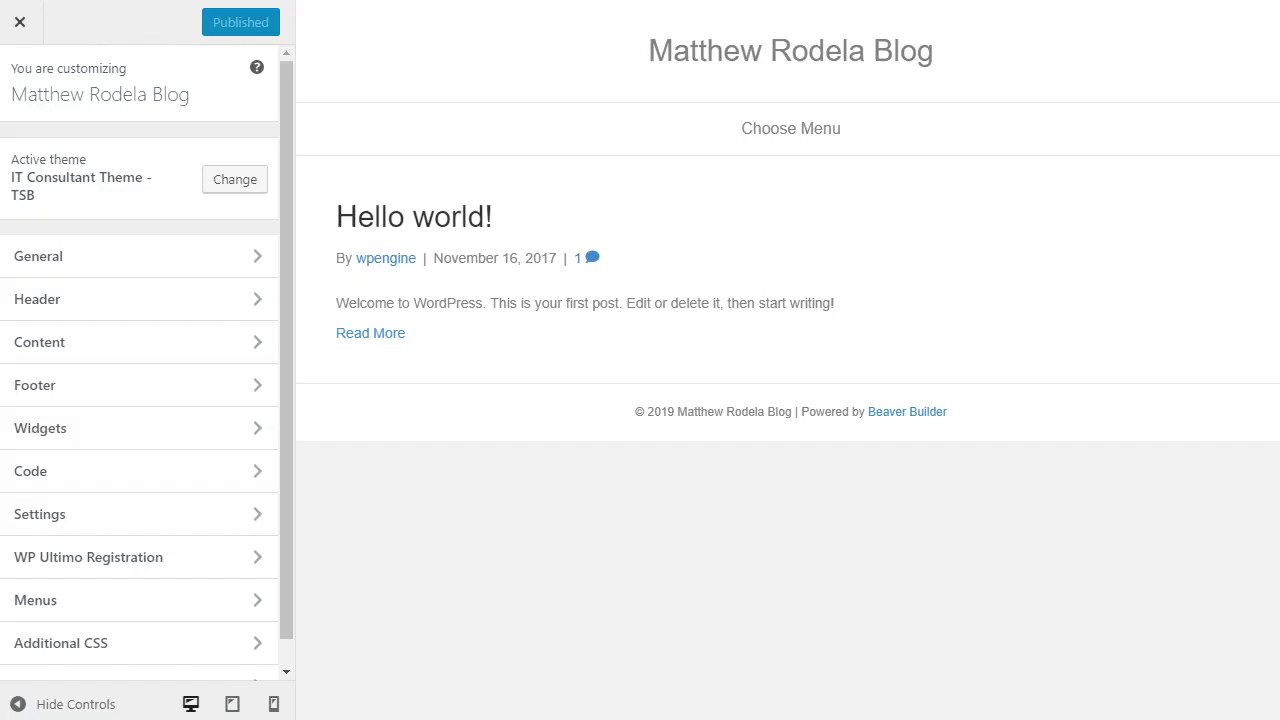
{"action": "left_click", "coordinate": [84, 0]}
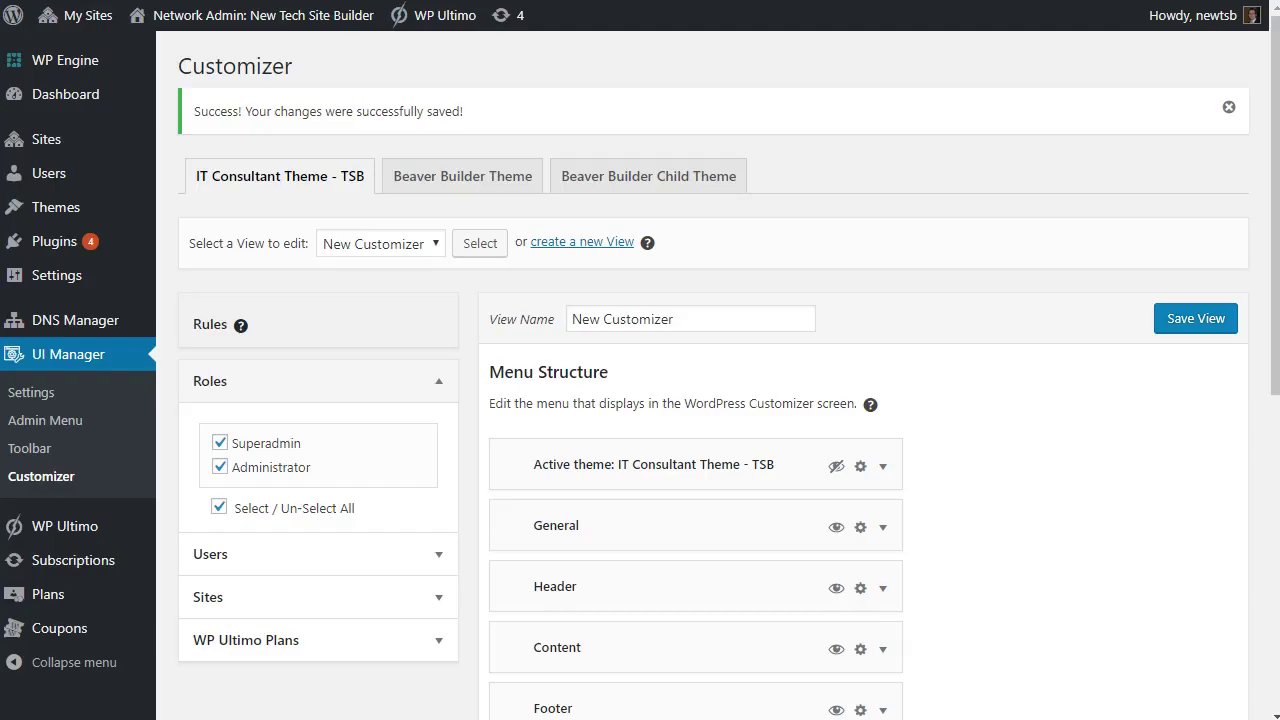
Step: Rename the General menu item as Global Styles and save the view
{"action": "scroll", "coordinate": [727, 360], "scroll_direction": "down", "scroll_amount": 2}
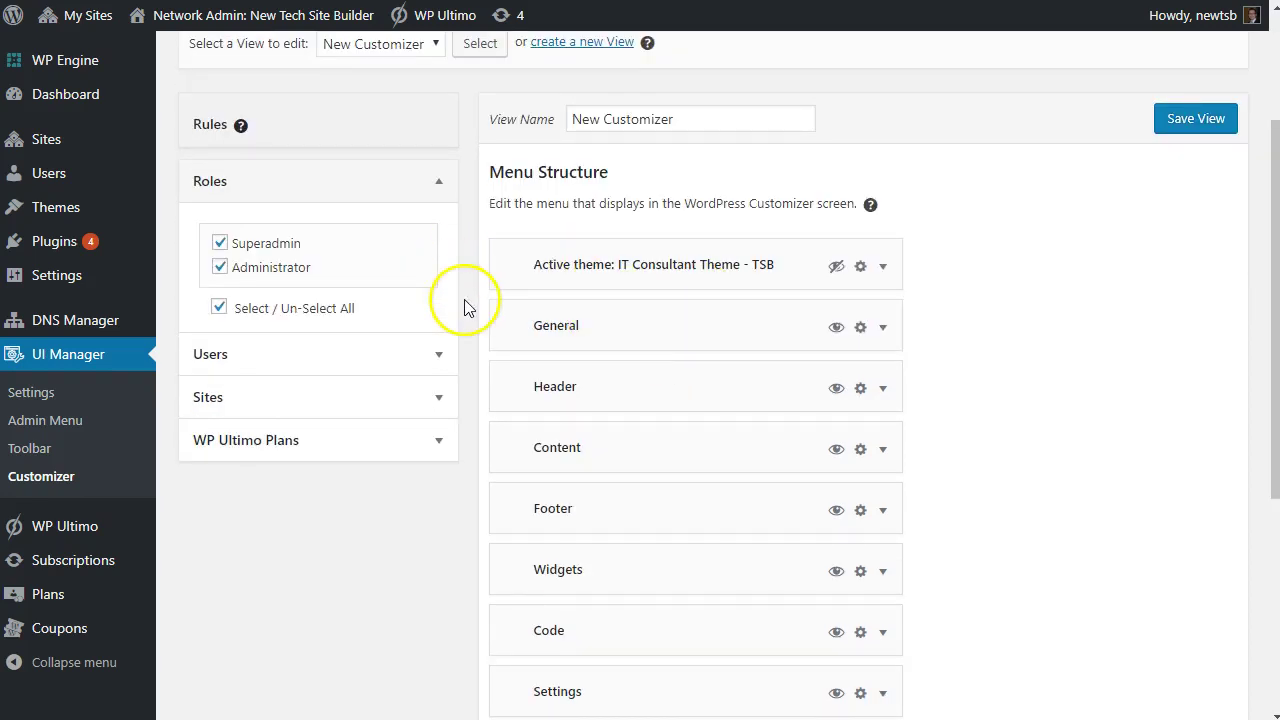
{"action": "double_click", "coordinate": [566, 326]}
{"action": "left_click_drag", "start_coordinate": [599, 326], "coordinate": [541, 322]}
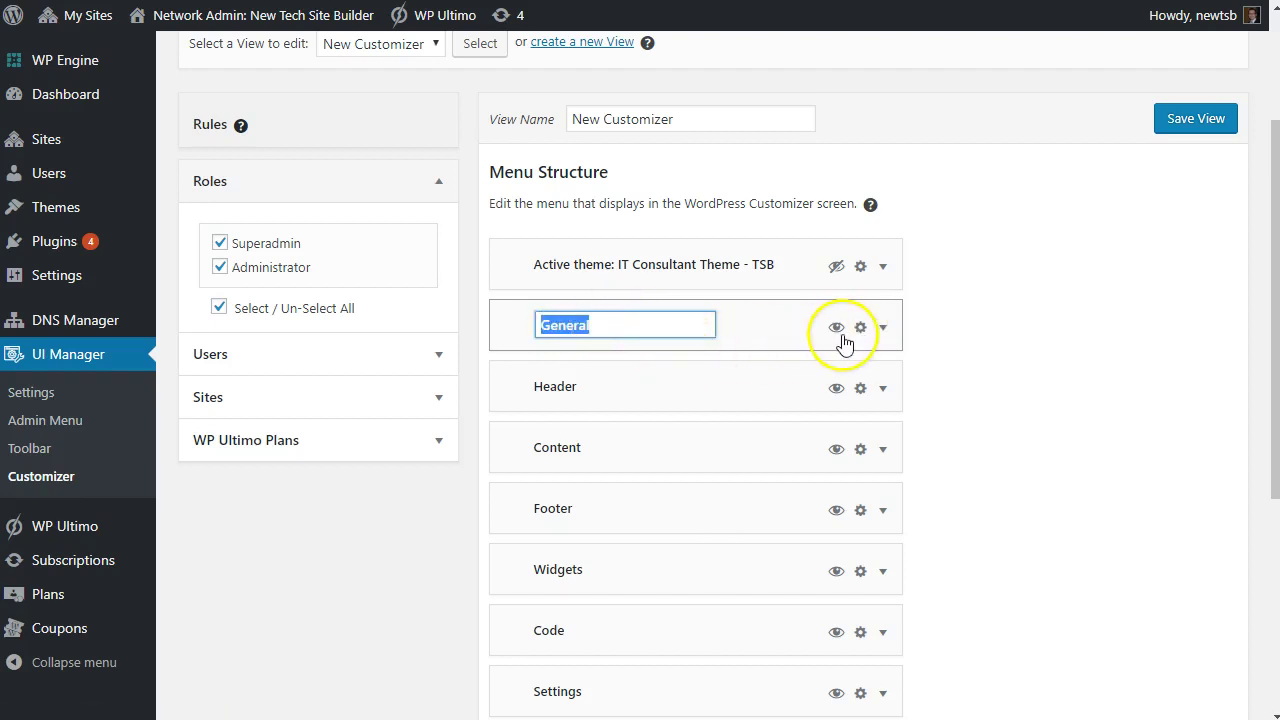
{"action": "left_click_drag", "start_coordinate": [616, 323], "coordinate": [520, 332]}
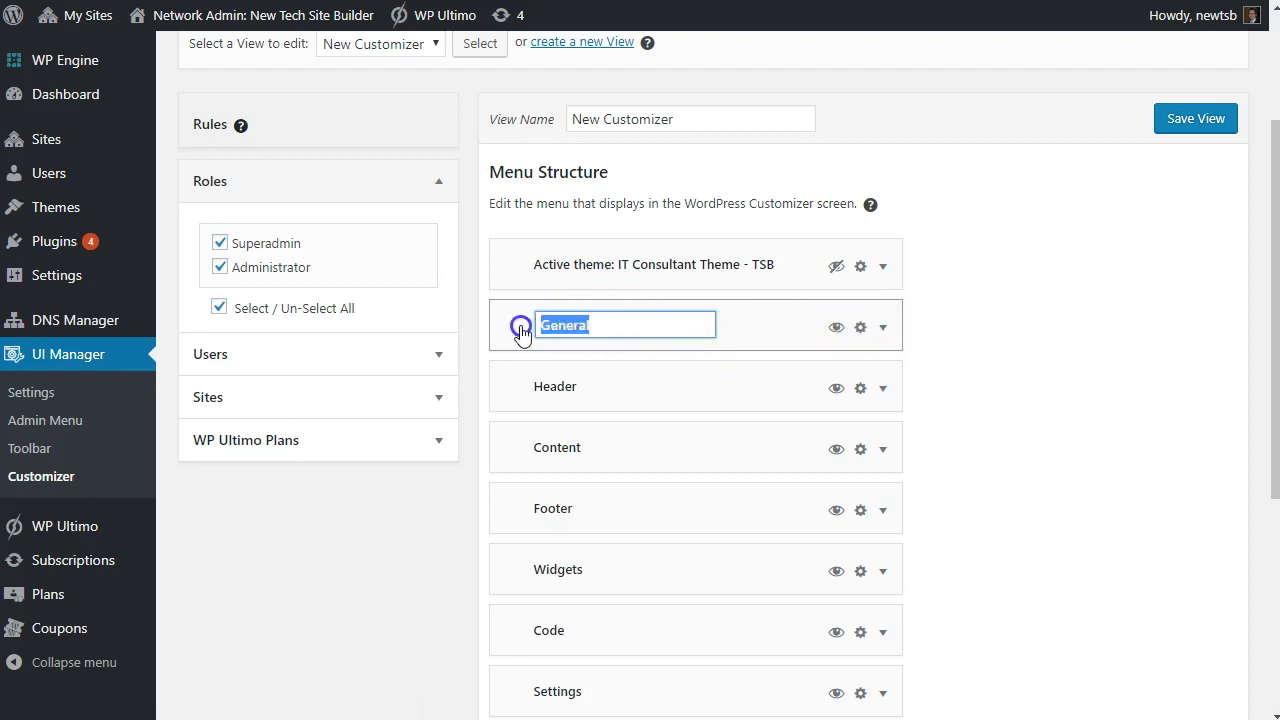
{"action": "scroll", "coordinate": [591, 324], "scroll_direction": "down", "scroll_amount": 2}
{"action": "scroll", "coordinate": [591, 324], "scroll_direction": "up", "scroll_amount": 2}
{"action": "double_click", "coordinate": [616, 328]}
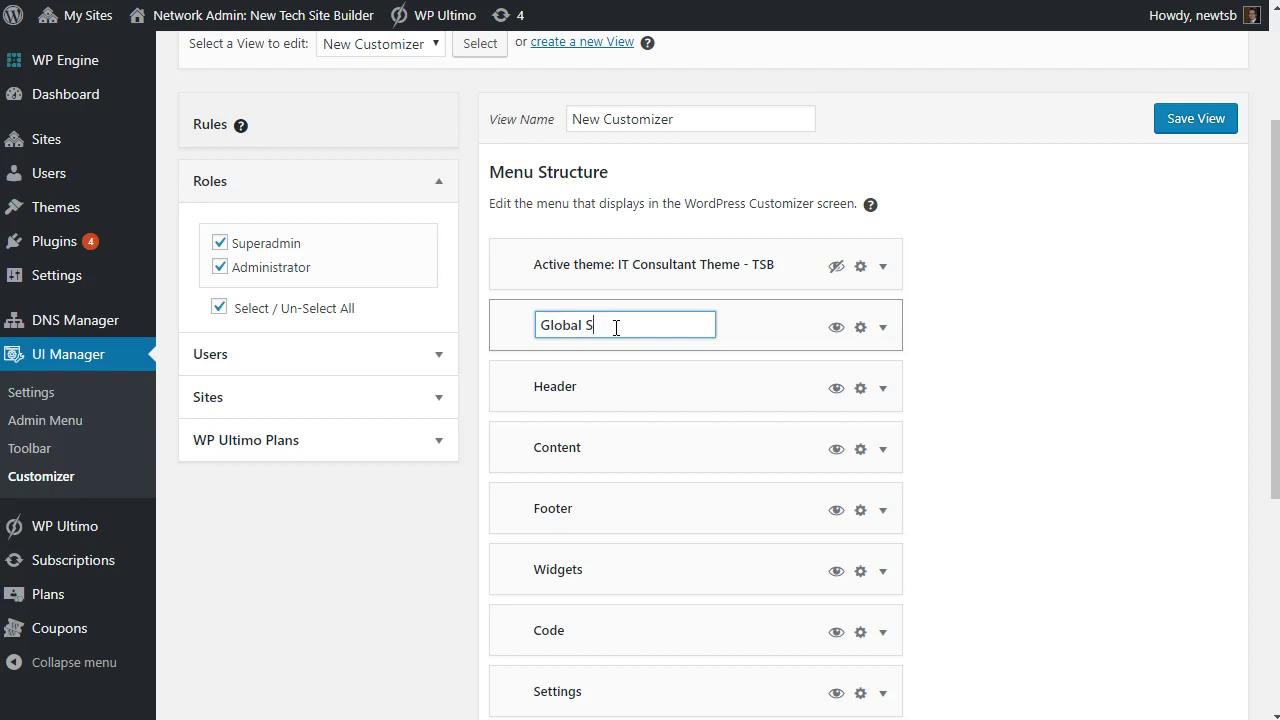
{"action": "left_click", "coordinate": [750, 329]}
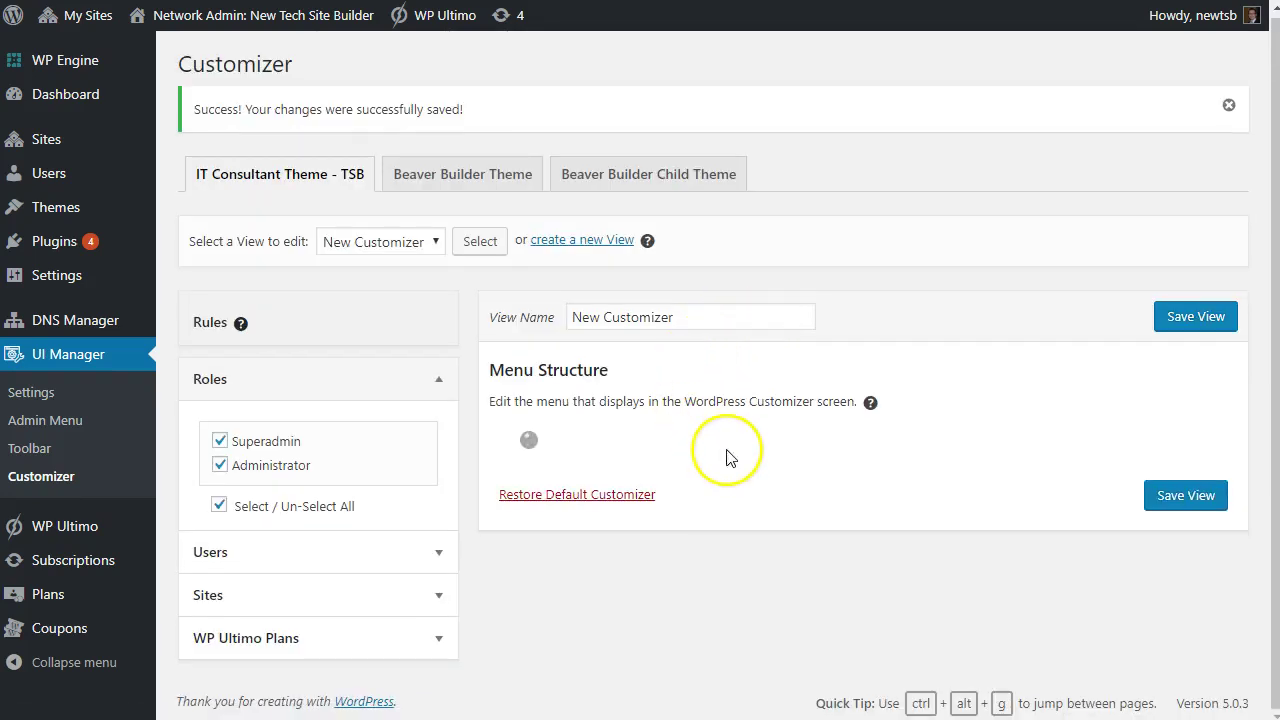
Step: Move the Global Styles item between Code and Settings in the menu structure and save the view
{"action": "scroll", "coordinate": [723, 457], "scroll_direction": "down", "scroll_amount": 1}
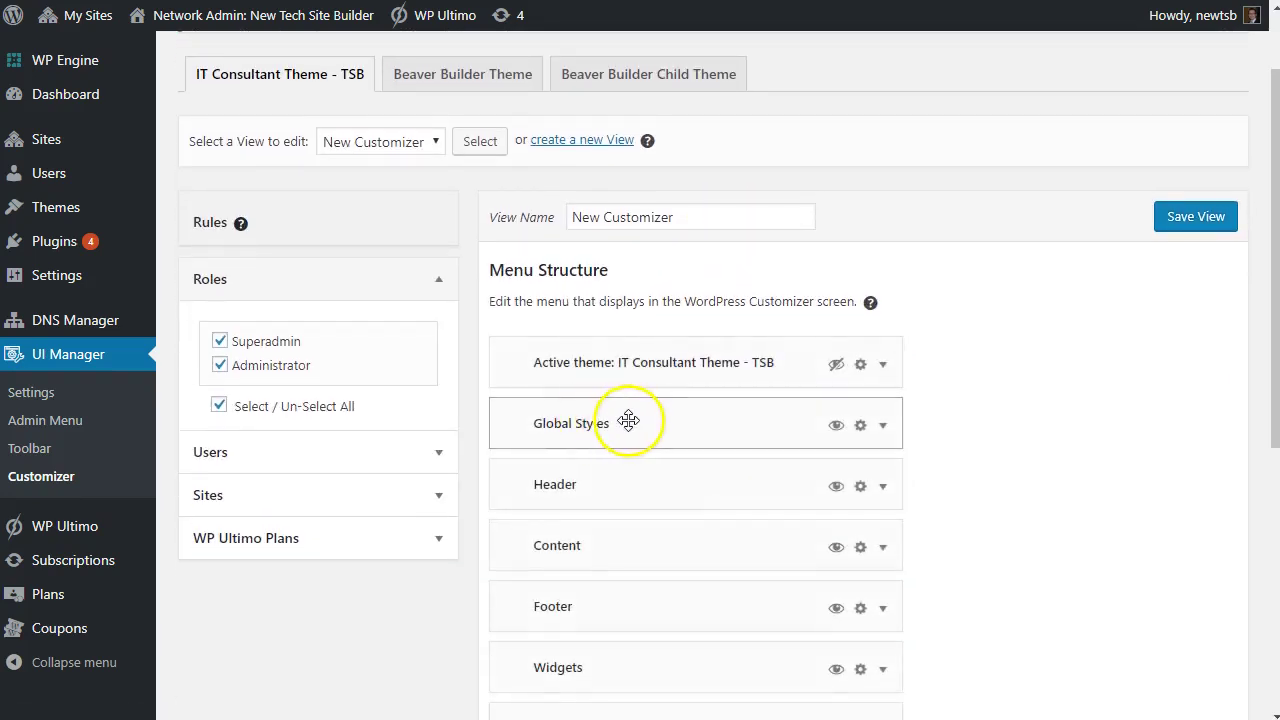
{"action": "scroll", "coordinate": [628, 420], "scroll_direction": "down", "scroll_amount": 1}
{"action": "scroll", "coordinate": [628, 323], "scroll_direction": "down", "scroll_amount": 1}
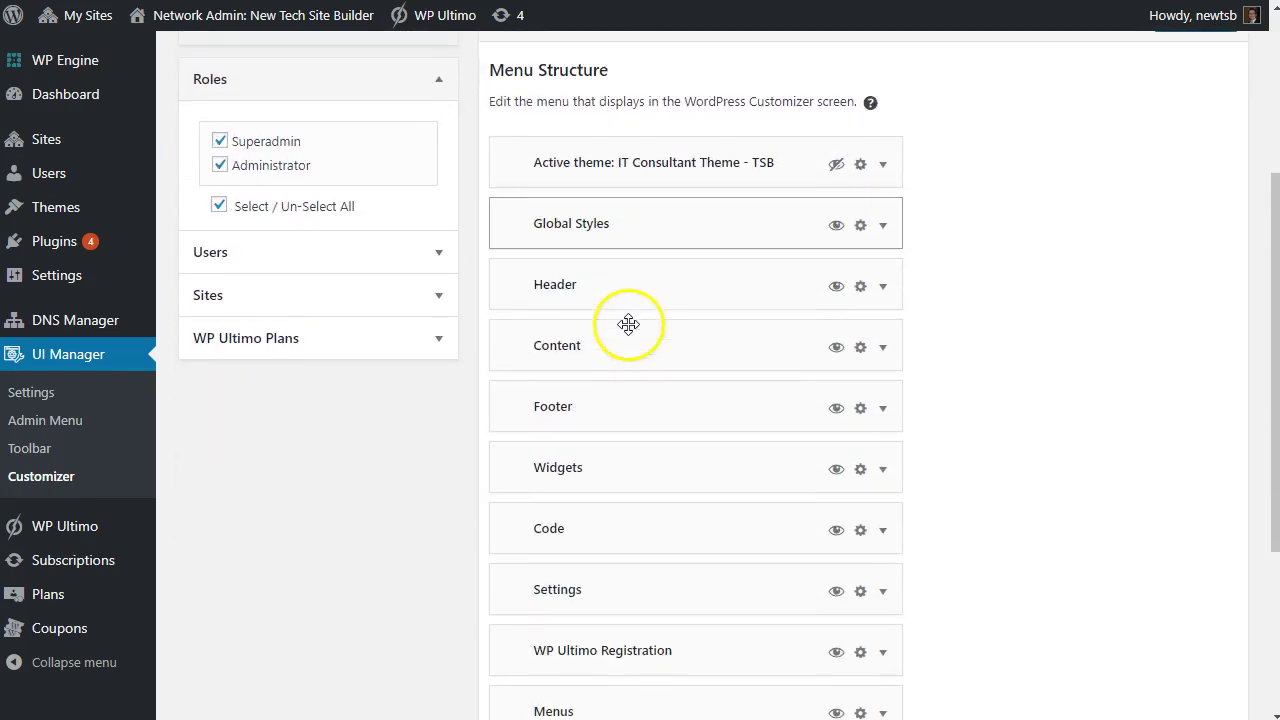
{"action": "left_click_drag", "start_coordinate": [626, 238], "coordinate": [613, 528]}
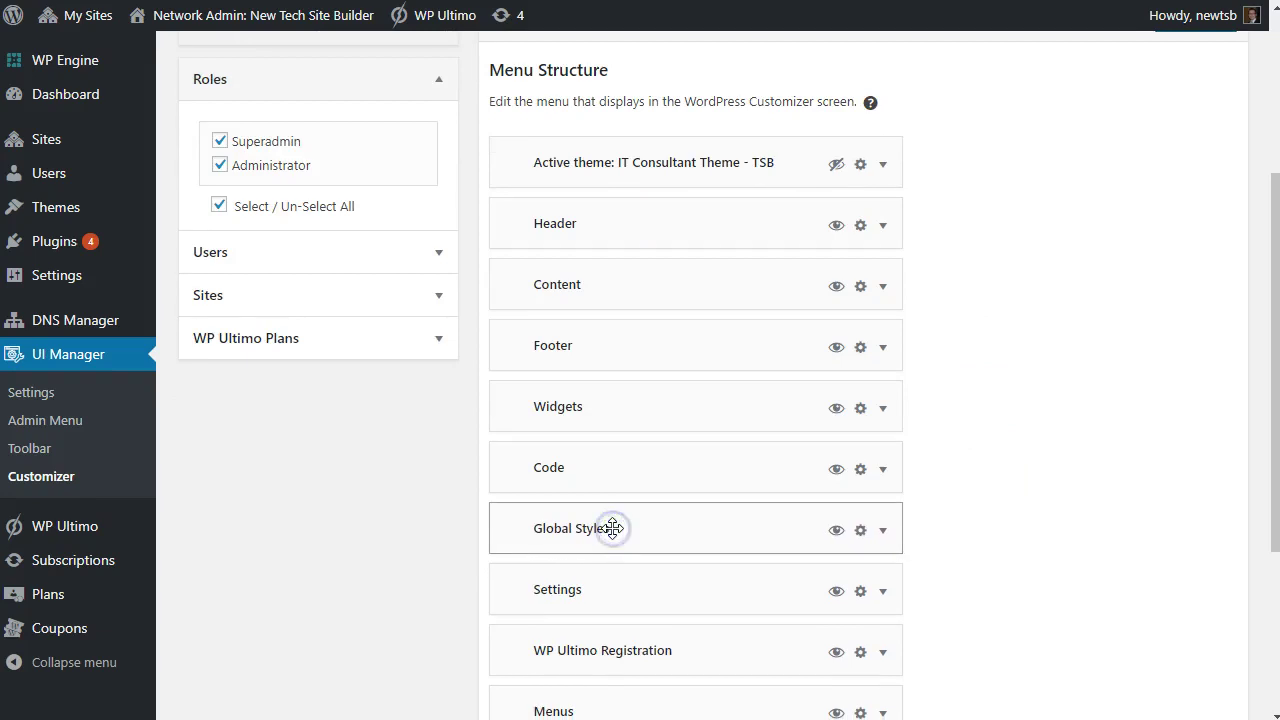
{"action": "scroll", "coordinate": [614, 540], "scroll_direction": "up", "scroll_amount": 1}
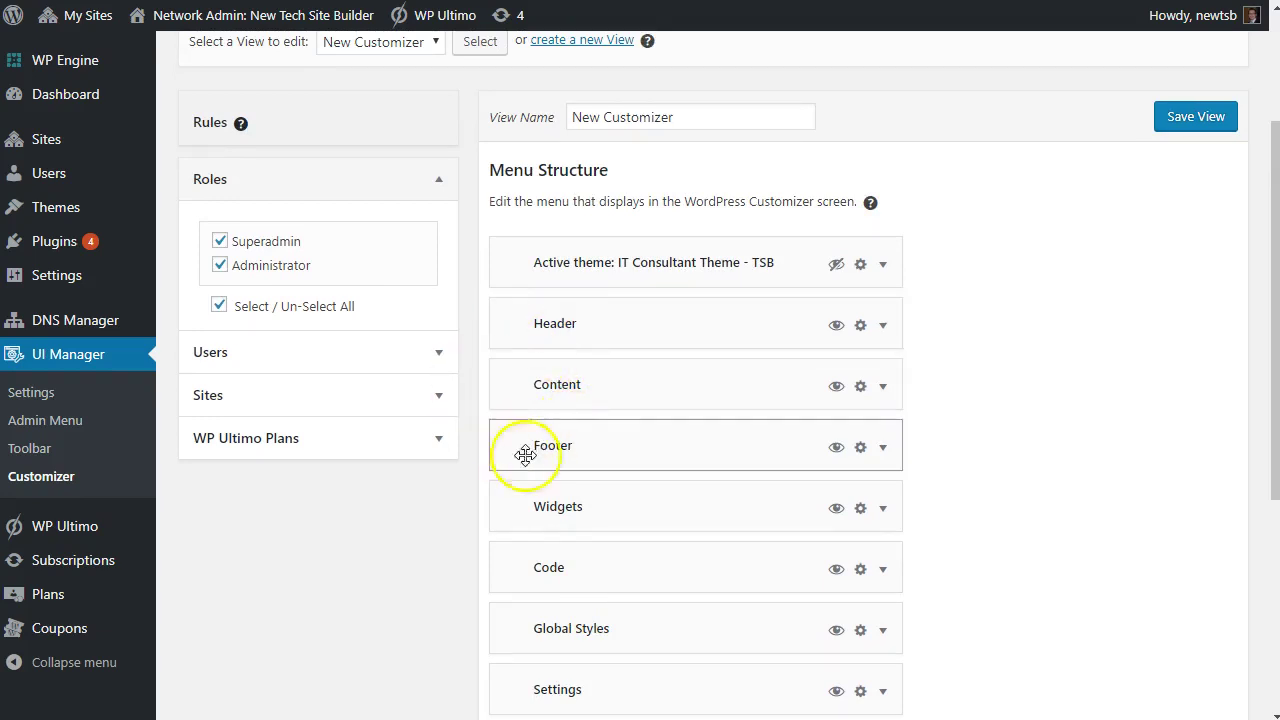
{"action": "scroll", "coordinate": [574, 641], "scroll_direction": "down", "scroll_amount": 1}
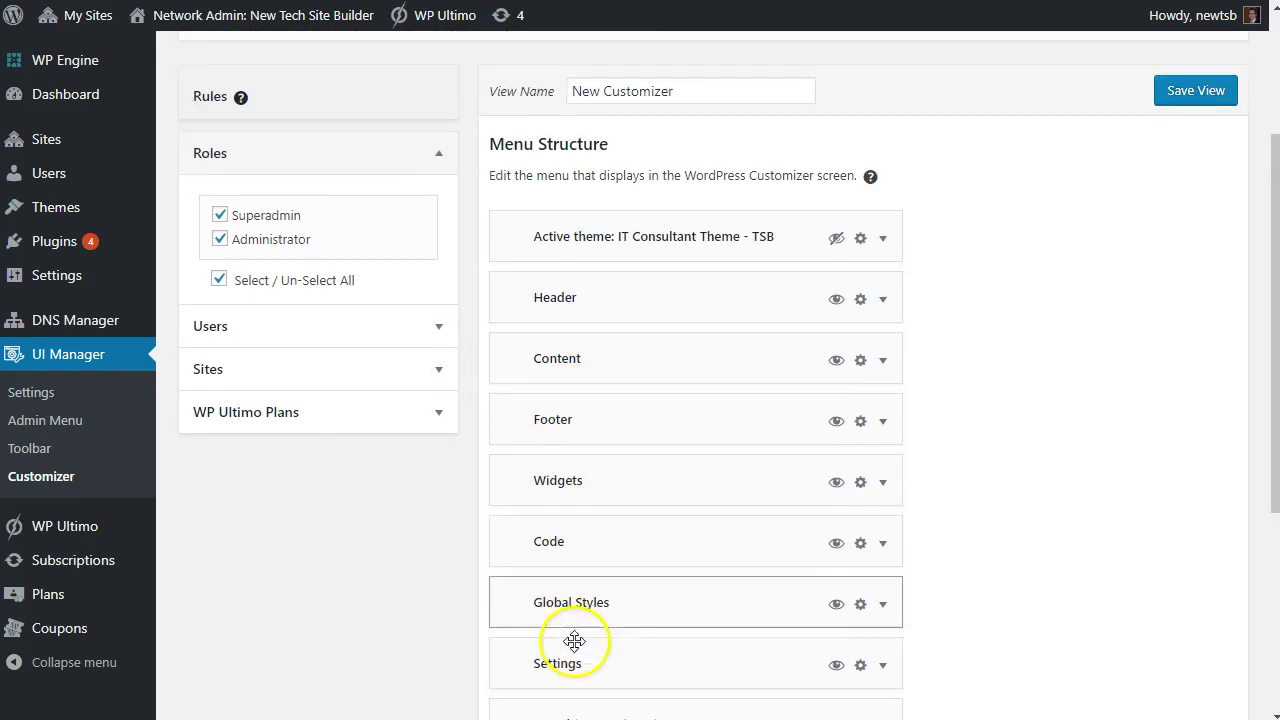
{"action": "scroll", "coordinate": [574, 641], "scroll_direction": "down", "scroll_amount": 2}
{"action": "scroll", "coordinate": [651, 571], "scroll_direction": "up", "scroll_amount": 5}
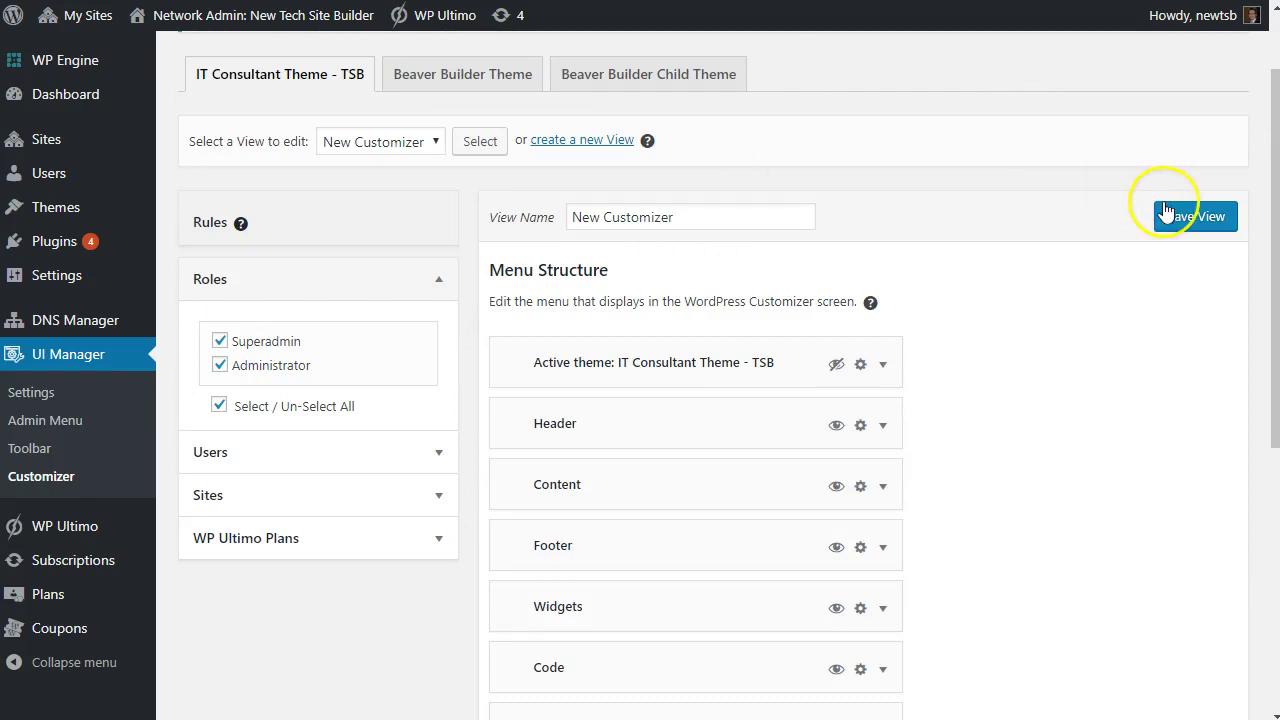
{"action": "left_click", "coordinate": [1168, 215]}
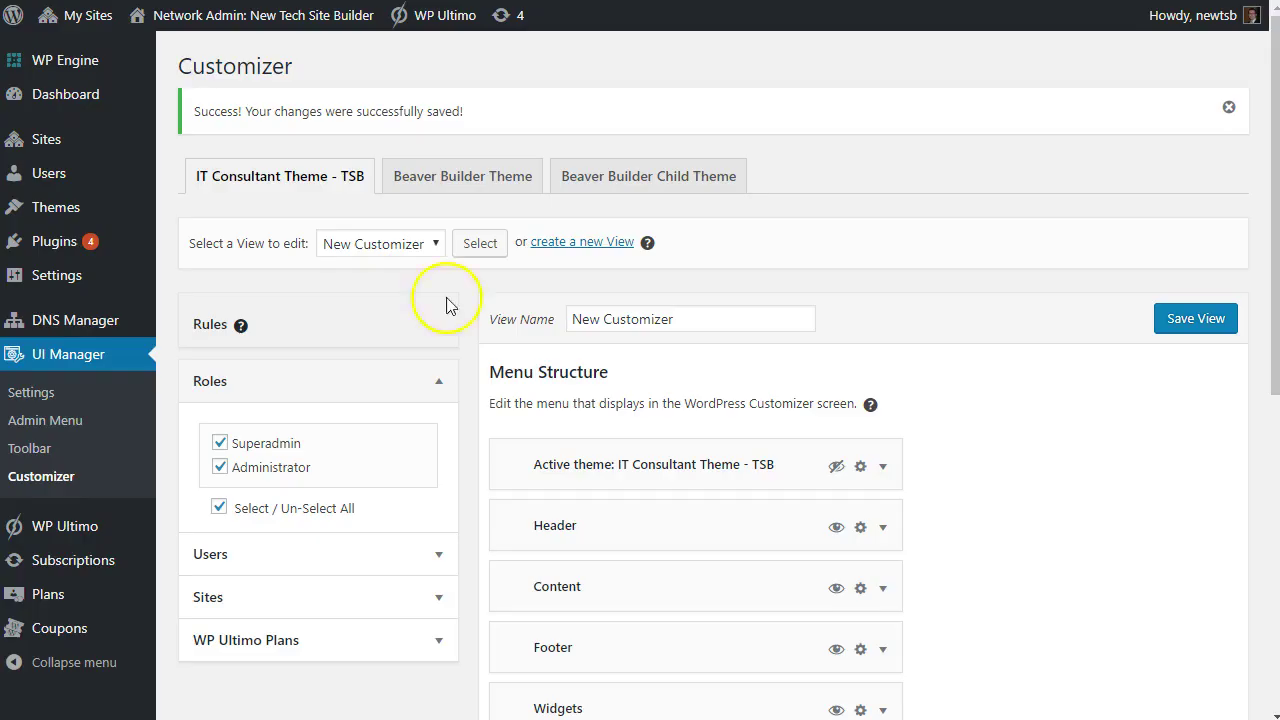
Step: Check the menu item names and their order in the blog site's live Customizer against the saved view
{"action": "scroll", "coordinate": [543, 466], "scroll_direction": "down", "scroll_amount": 1}
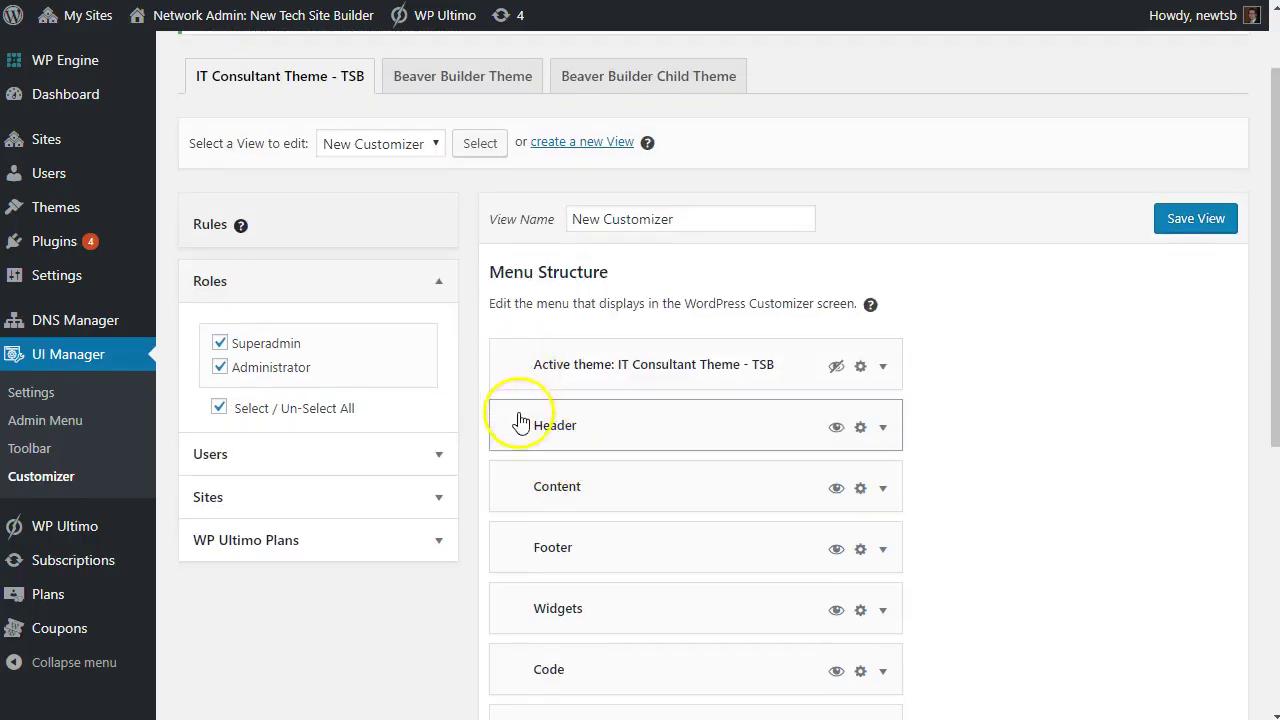
{"action": "scroll", "coordinate": [600, 440], "scroll_direction": "down", "scroll_amount": 1}
{"action": "scroll", "coordinate": [611, 437], "scroll_direction": "down", "scroll_amount": 1}
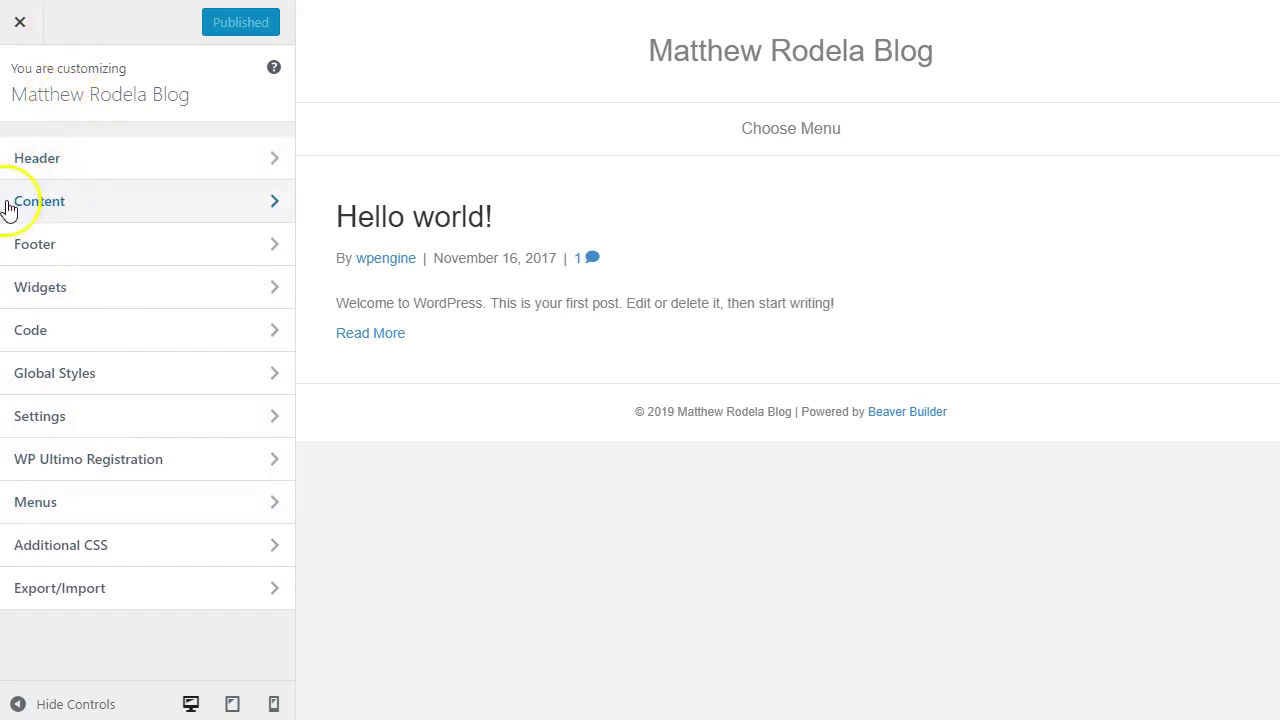
{"action": "left_click", "coordinate": [90, 175]}
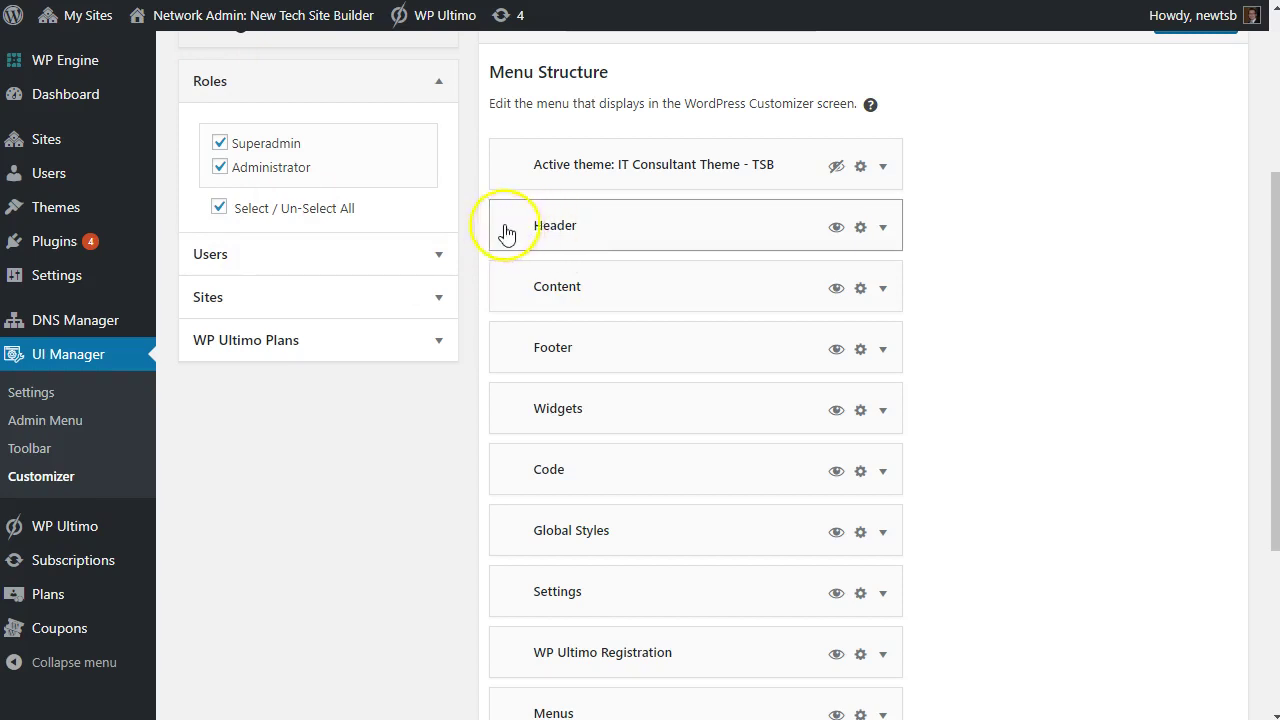
Step: Open the icon choices for the Header menu item and search them for "hea" and "top", clearing the search at the end
{"action": "left_click", "coordinate": [512, 236]}
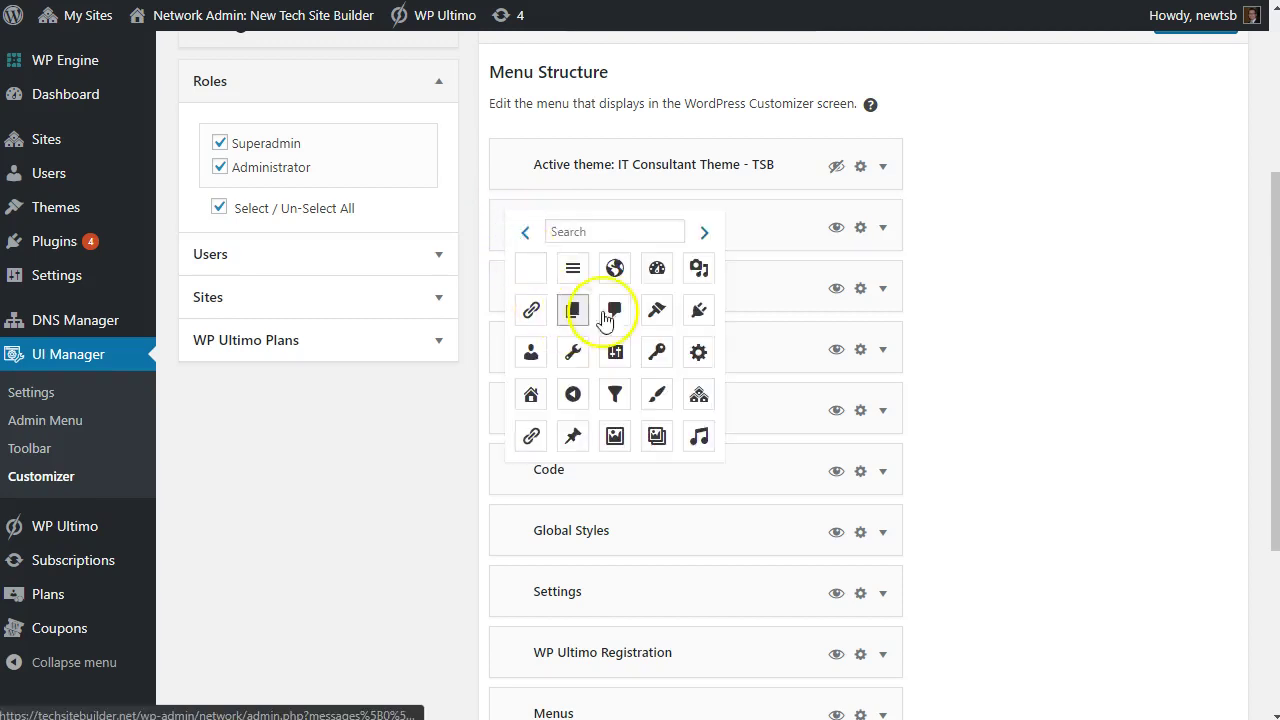
{"action": "left_click", "coordinate": [641, 232]}
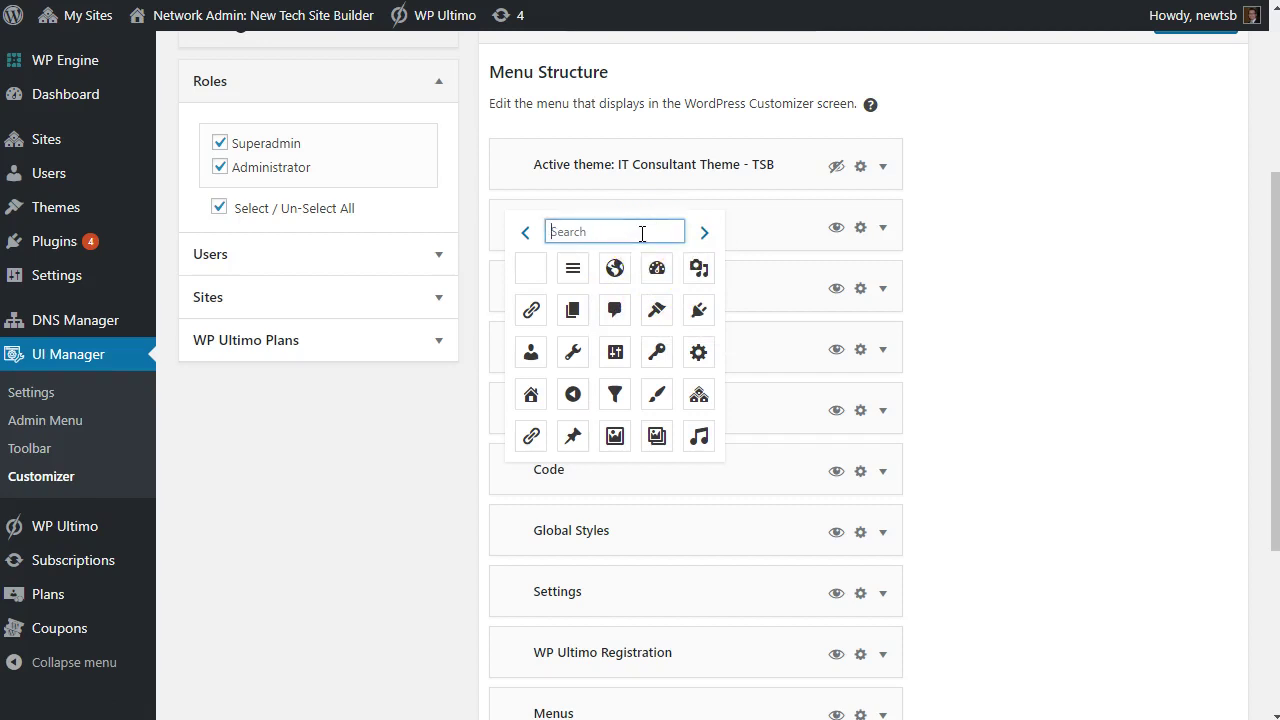
{"action": "type", "text": "hera"}
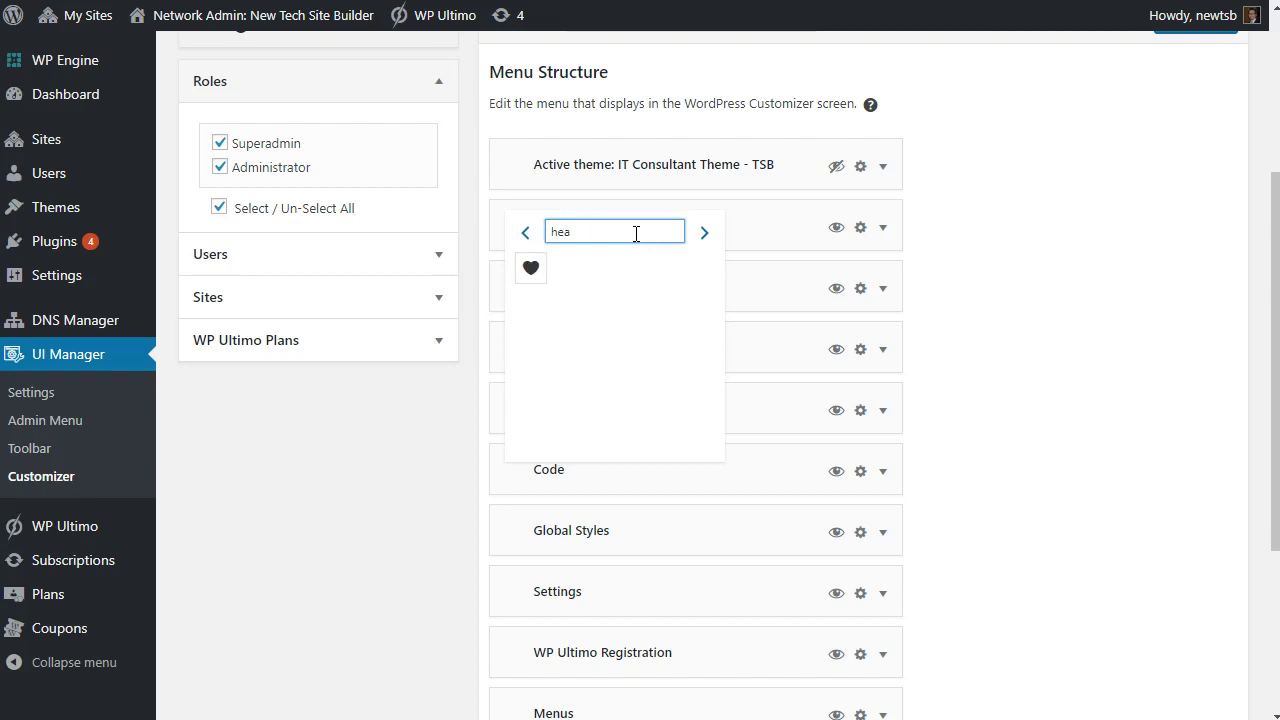
{"action": "key", "text": "BackSpace"}
{"action": "key", "text": "BackSpace"}
{"action": "type", "text": "top"}
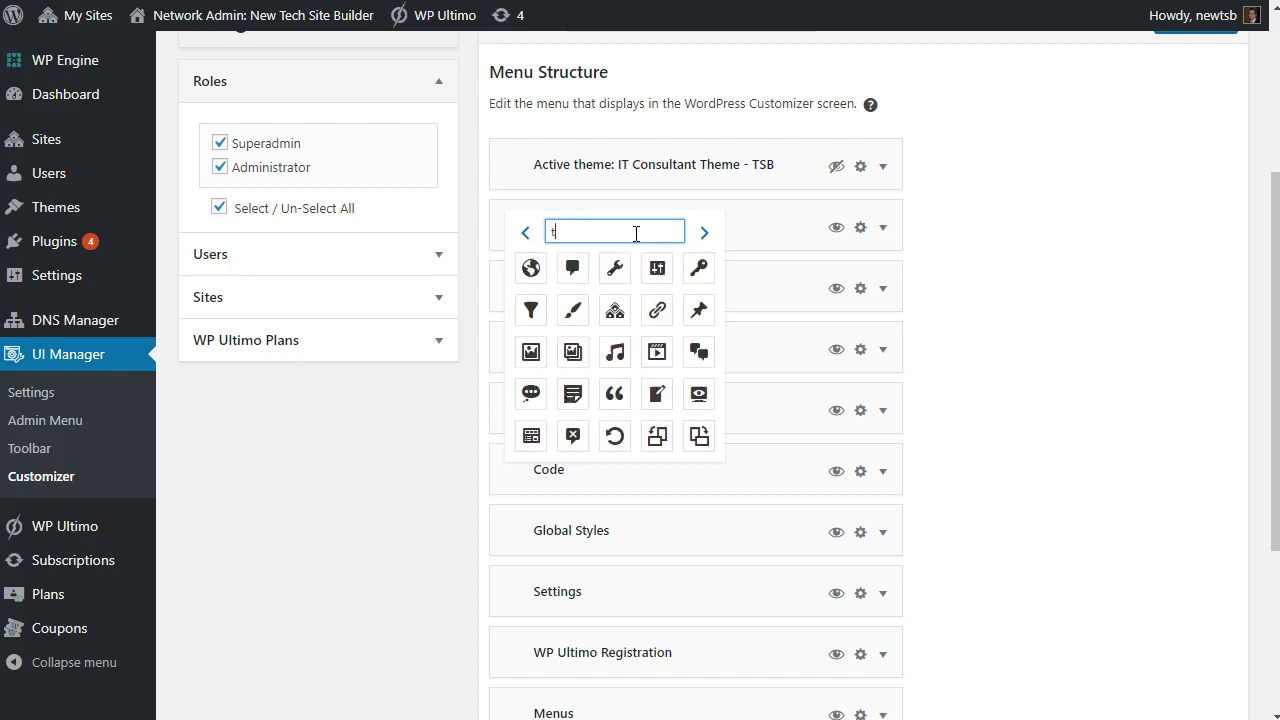
{"action": "key", "text": "BackSpace"}
{"action": "key", "text": "BackSpace"}
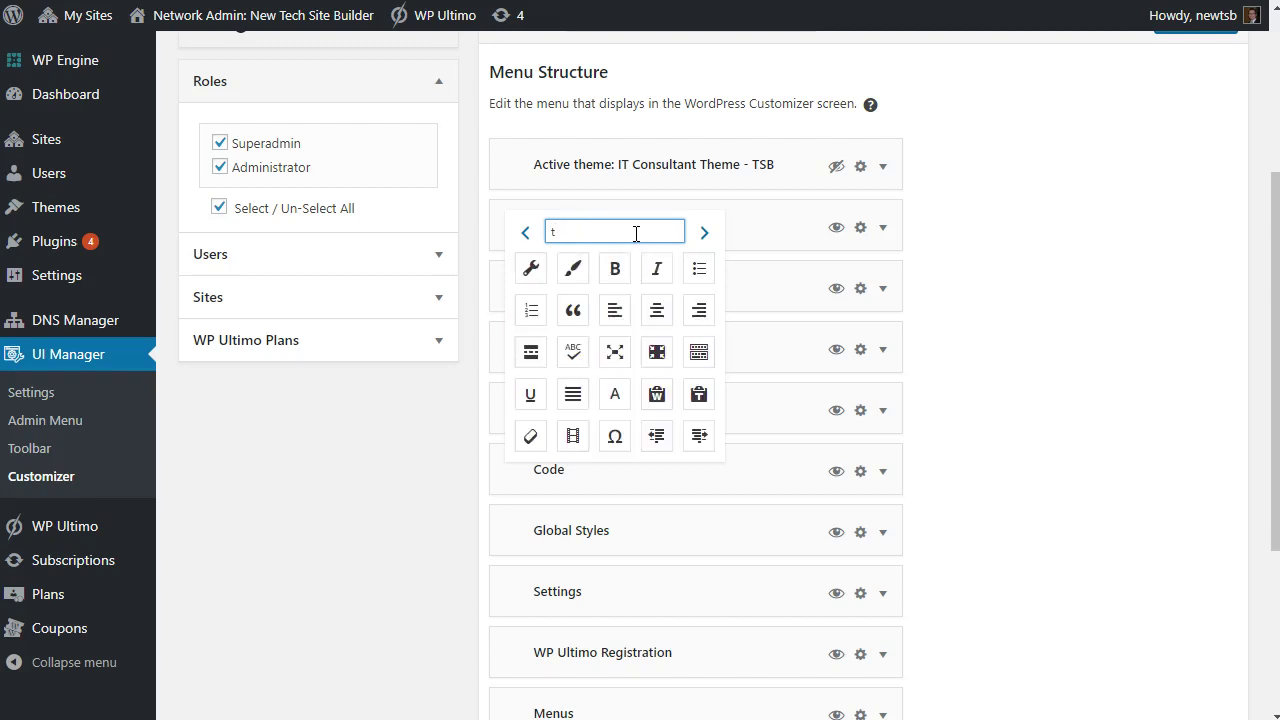
{"action": "key", "text": "BackSpace"}
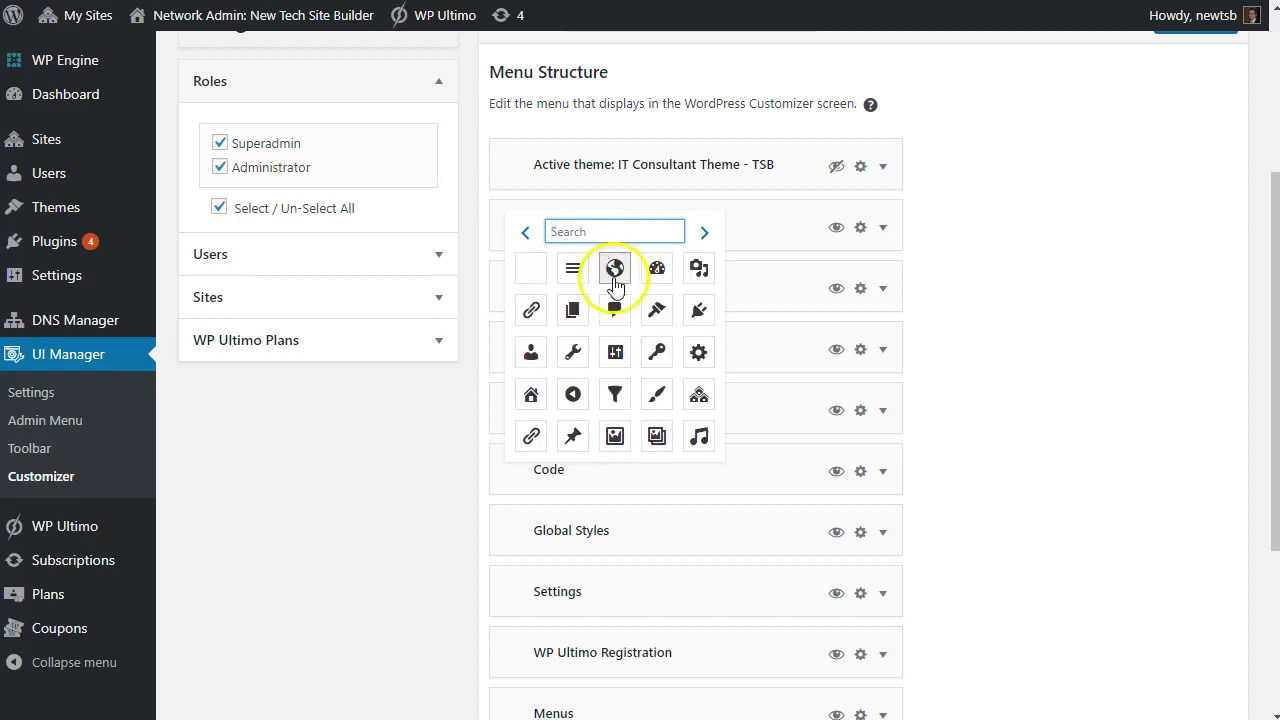
Step: Assign the table icon (dashicons-editor-table) to the Header menu item and the stacked-pages icon to the Content item
{"action": "left_click", "coordinate": [705, 231]}
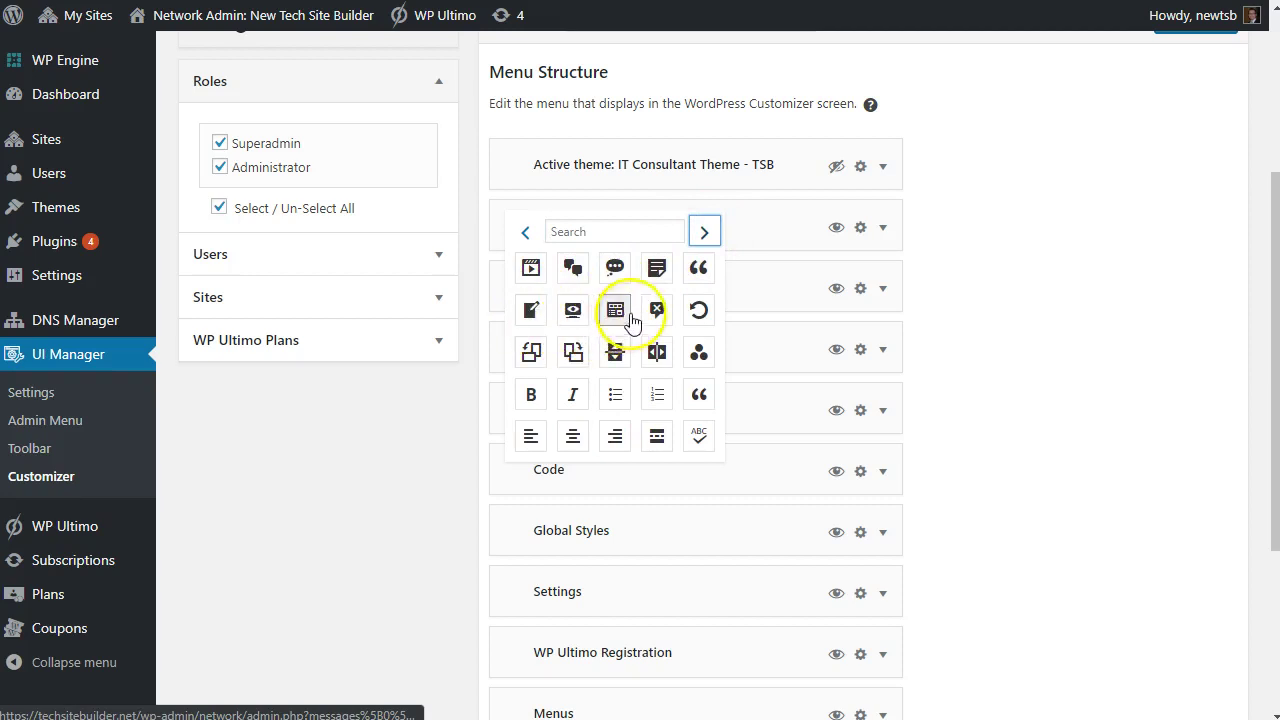
{"action": "left_click", "coordinate": [706, 231]}
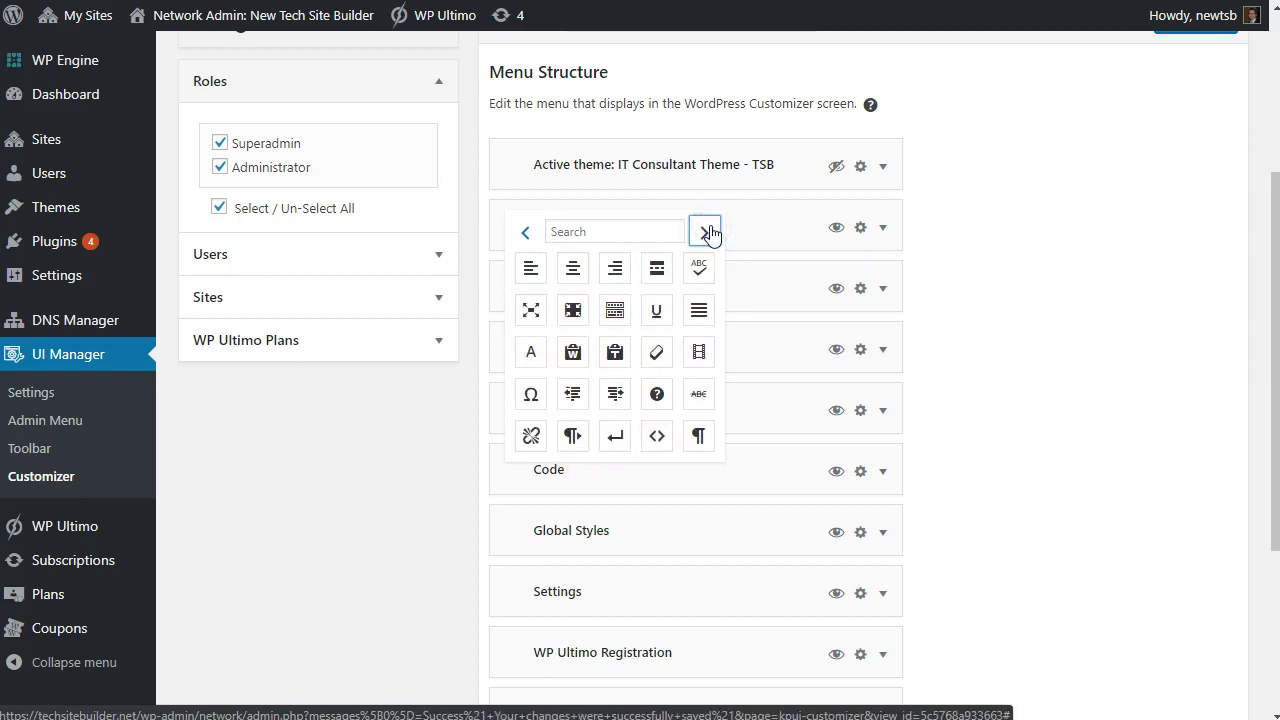
{"action": "left_click", "coordinate": [708, 231]}
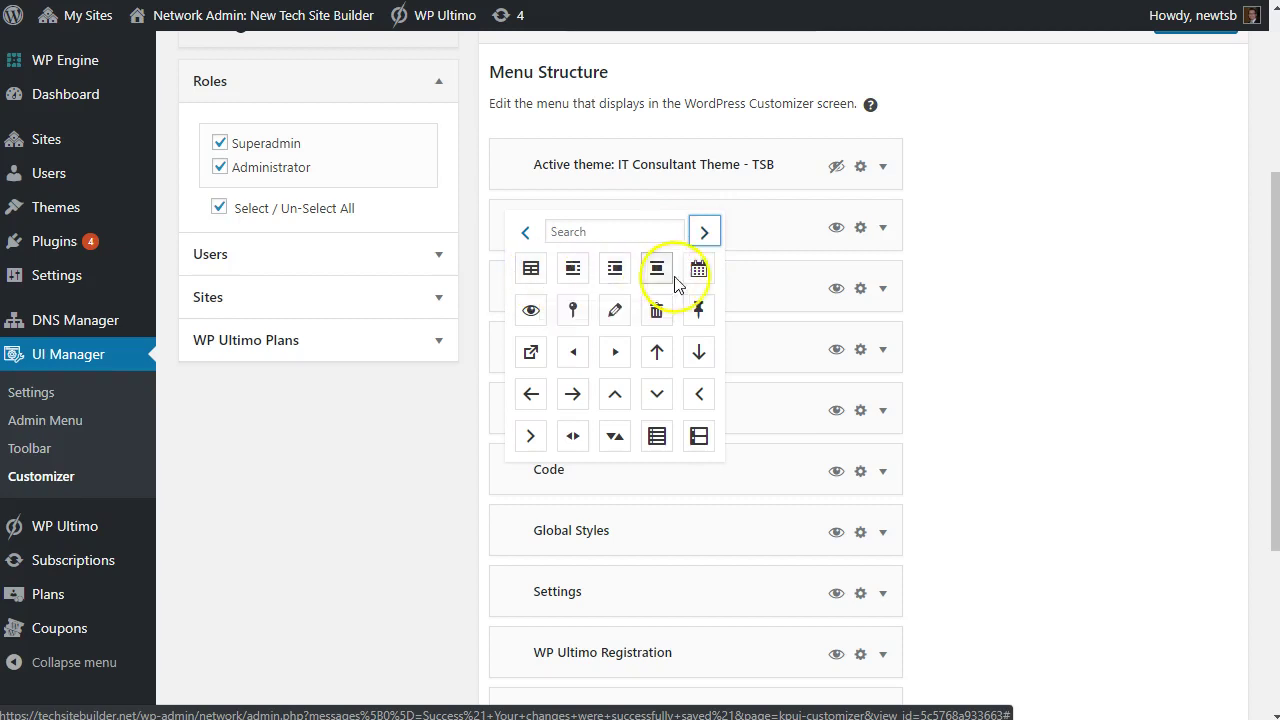
{"action": "left_click", "coordinate": [531, 268]}
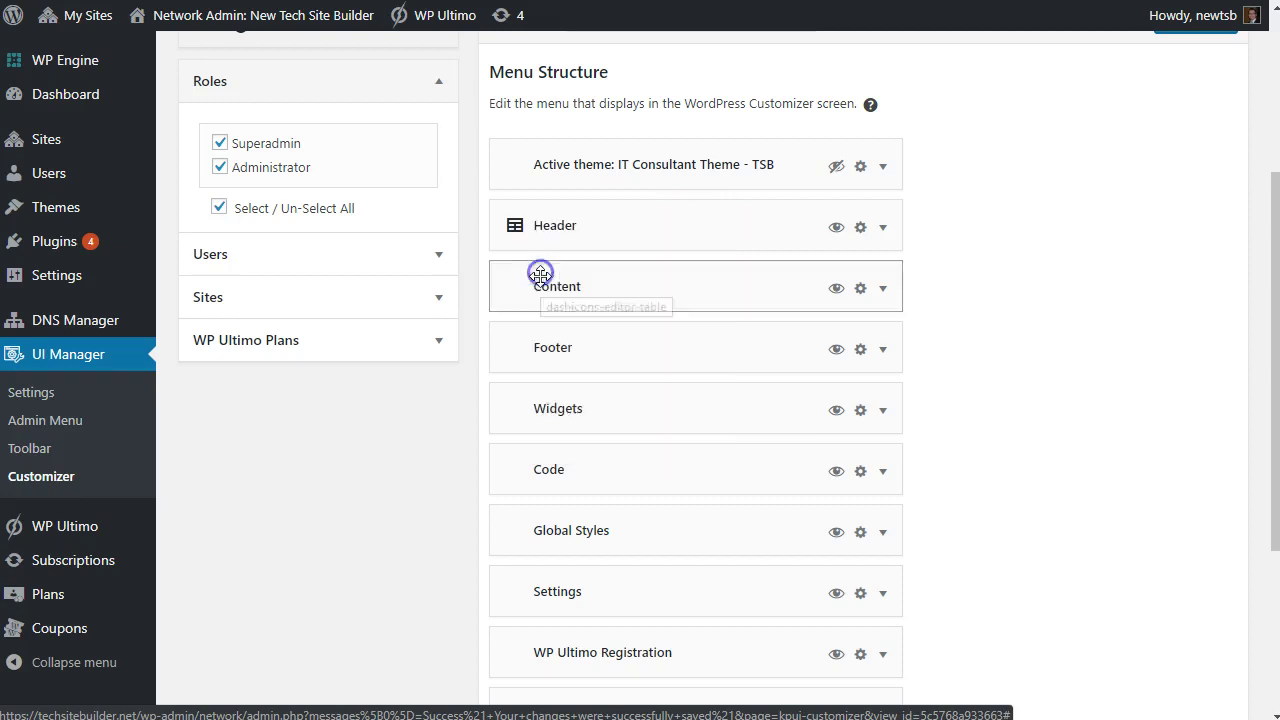
{"action": "left_click", "coordinate": [509, 289]}
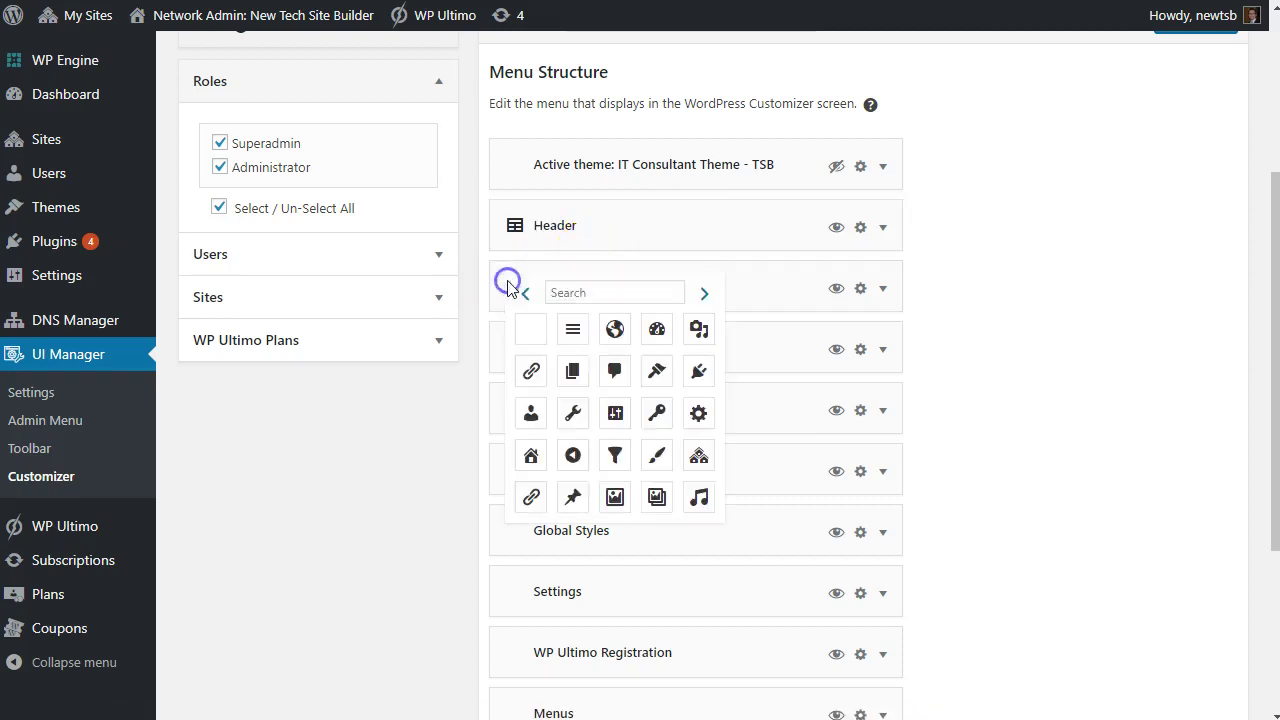
{"action": "left_click", "coordinate": [573, 372]}
Step: Browse the icon set for the Footer menu item and assign it the page-layout icon with a header bar and blocks
{"action": "left_click", "coordinate": [511, 358]}
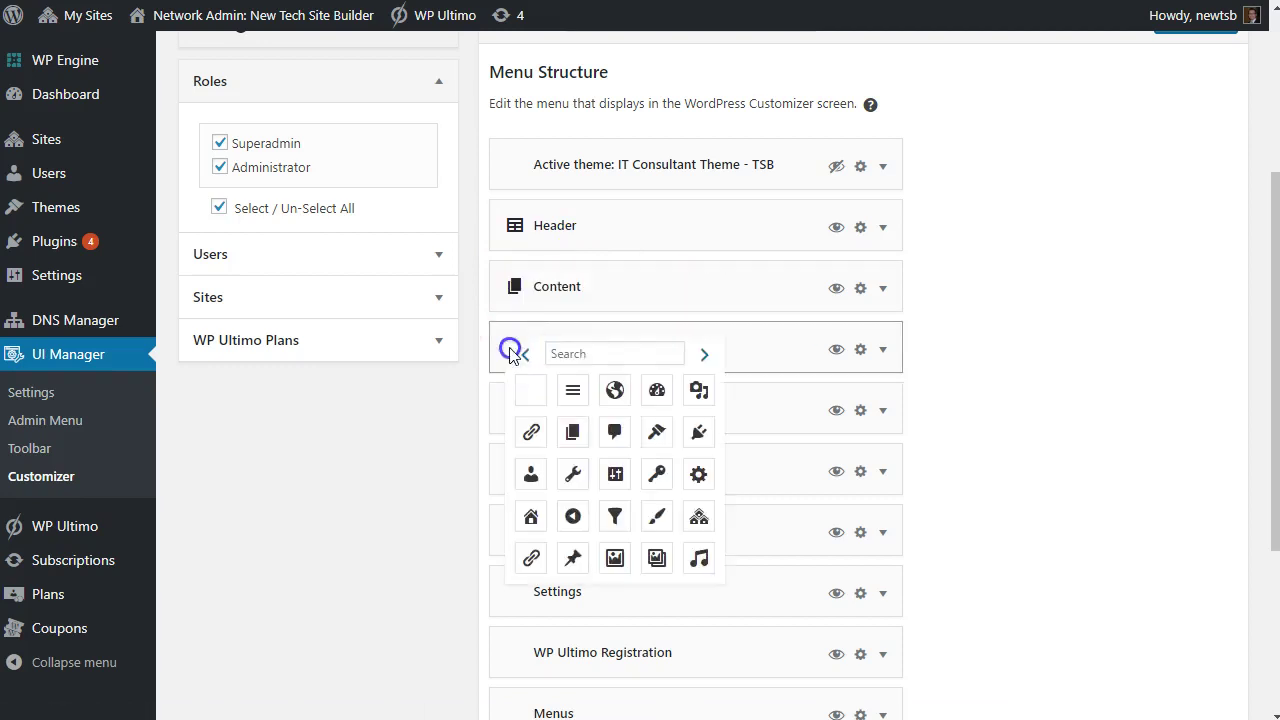
{"action": "left_click", "coordinate": [705, 358]}
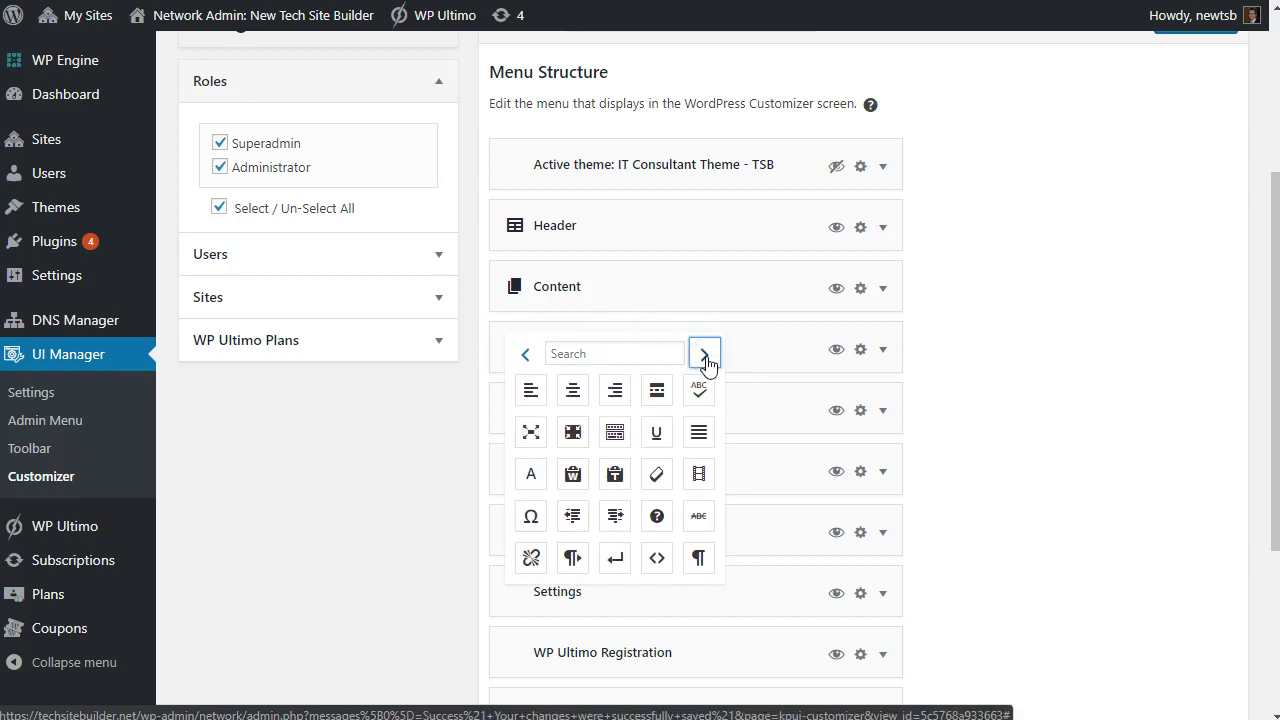
{"action": "left_click", "coordinate": [705, 356]}
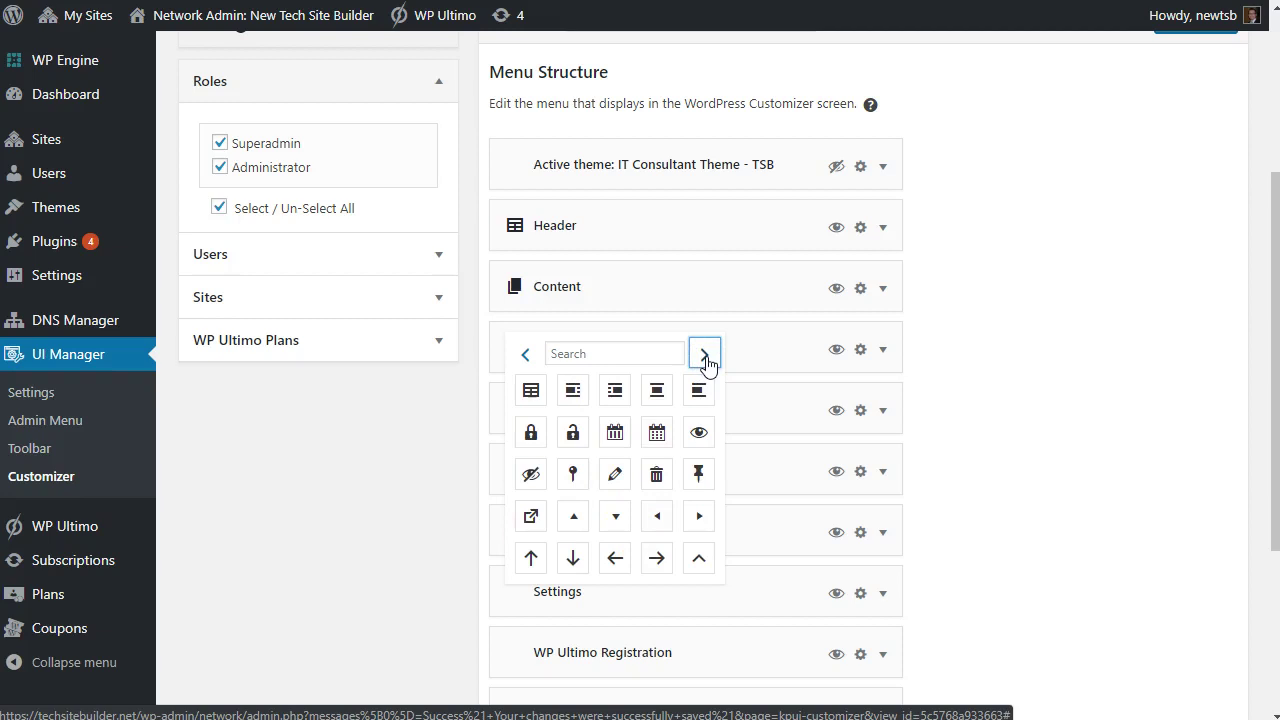
{"action": "left_click", "coordinate": [705, 357]}
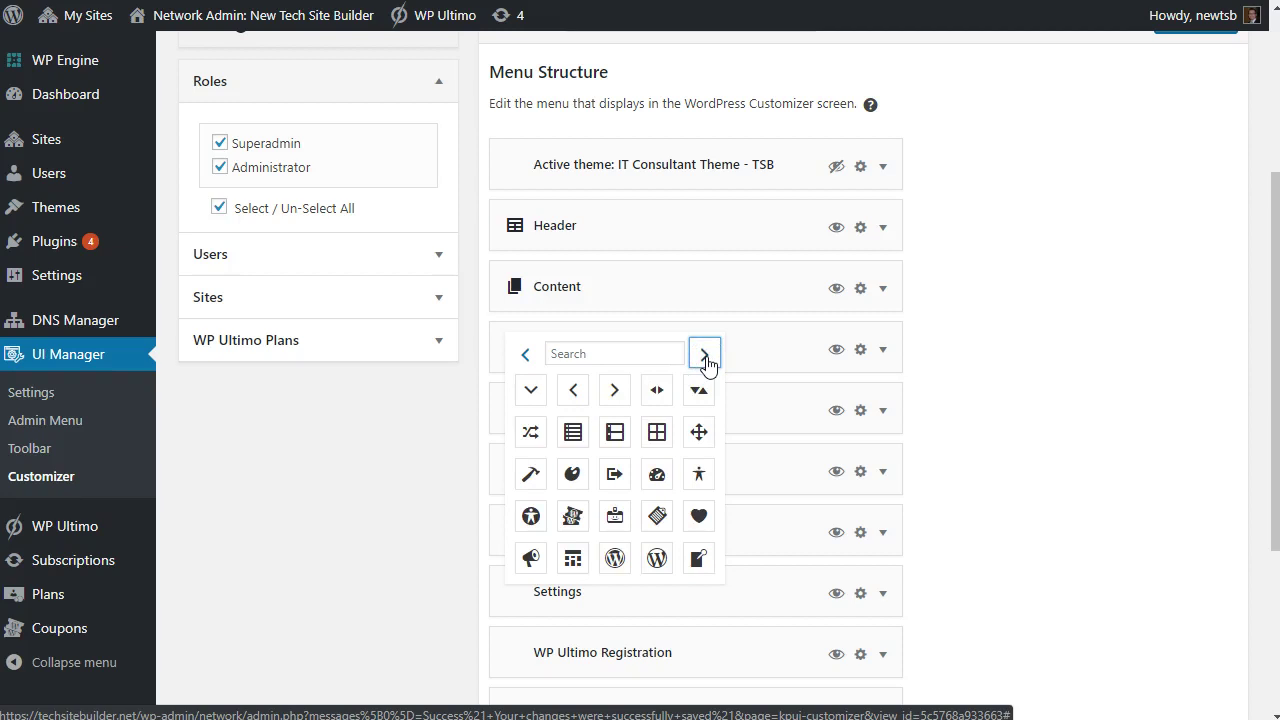
{"action": "left_click", "coordinate": [705, 356]}
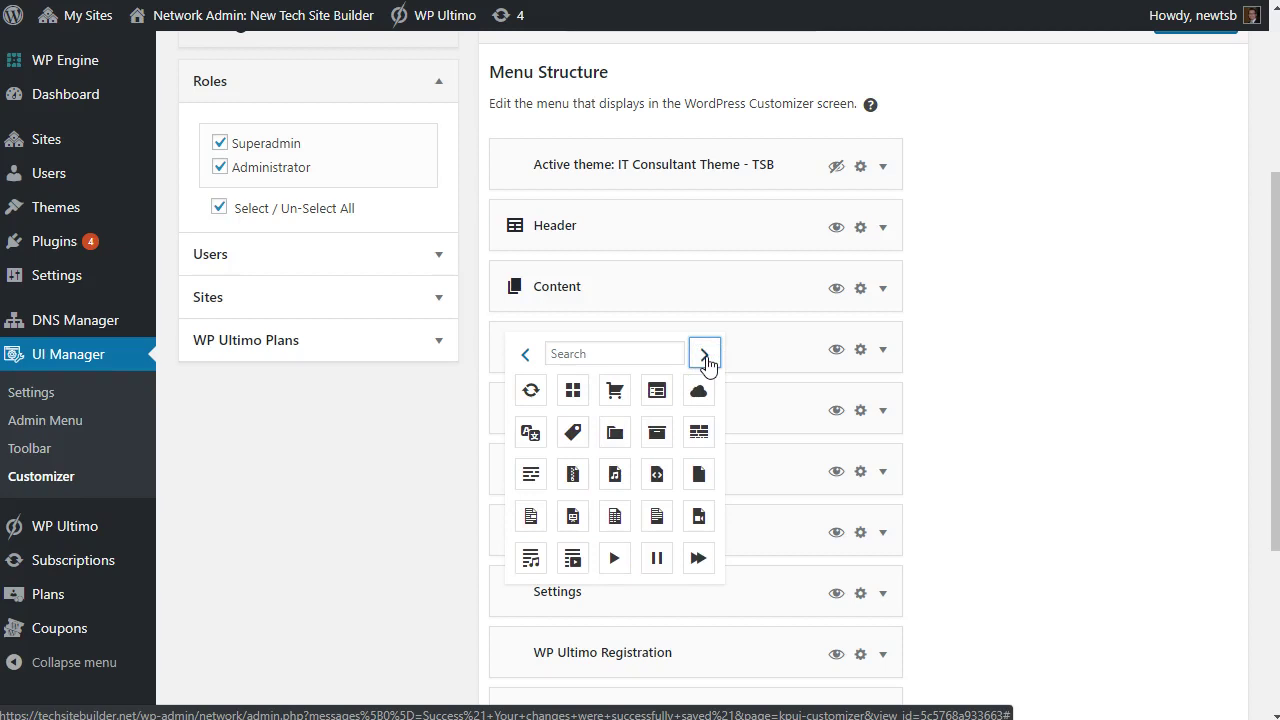
{"action": "left_click", "coordinate": [705, 357]}
{"action": "left_click", "coordinate": [705, 357]}
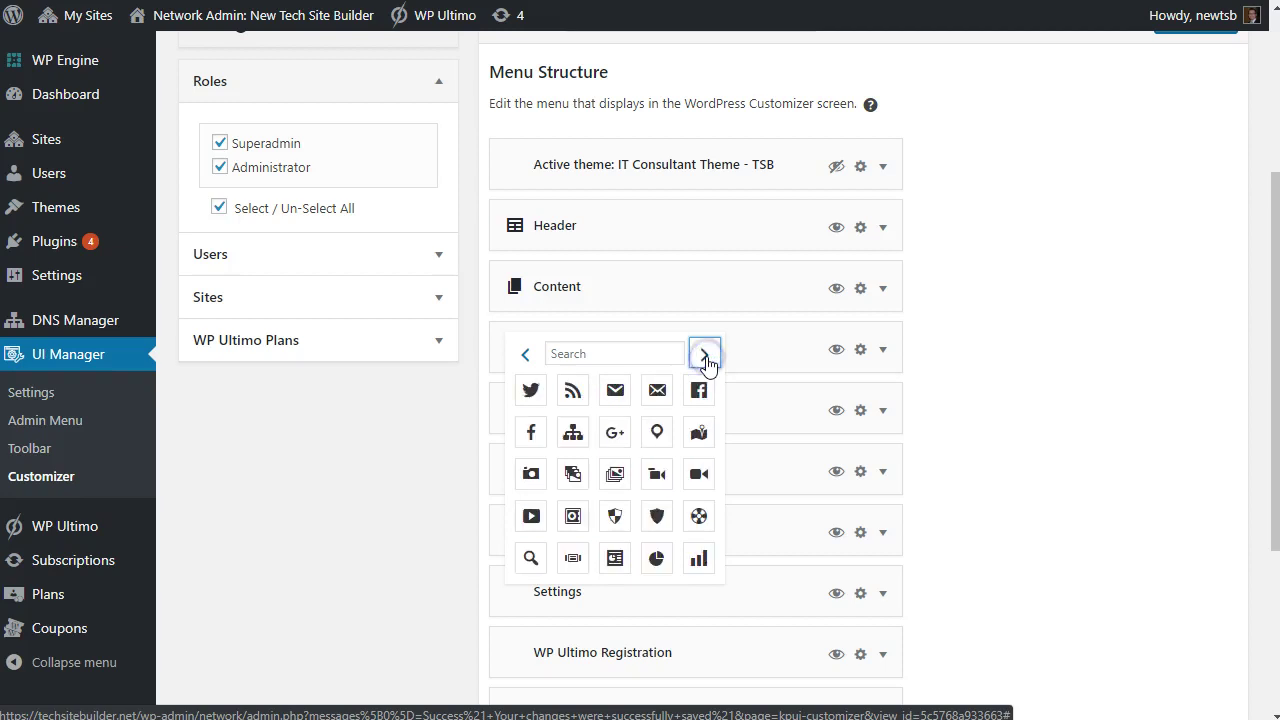
{"action": "left_click", "coordinate": [705, 357]}
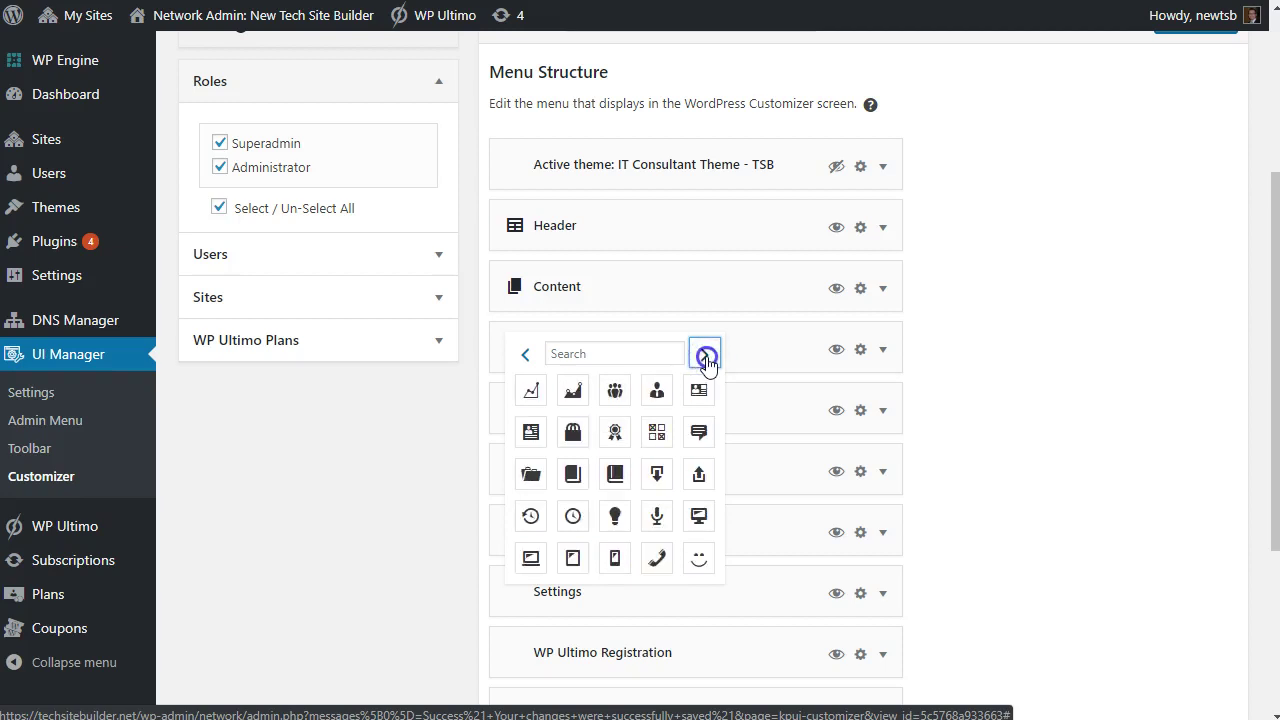
{"action": "left_click", "coordinate": [705, 357]}
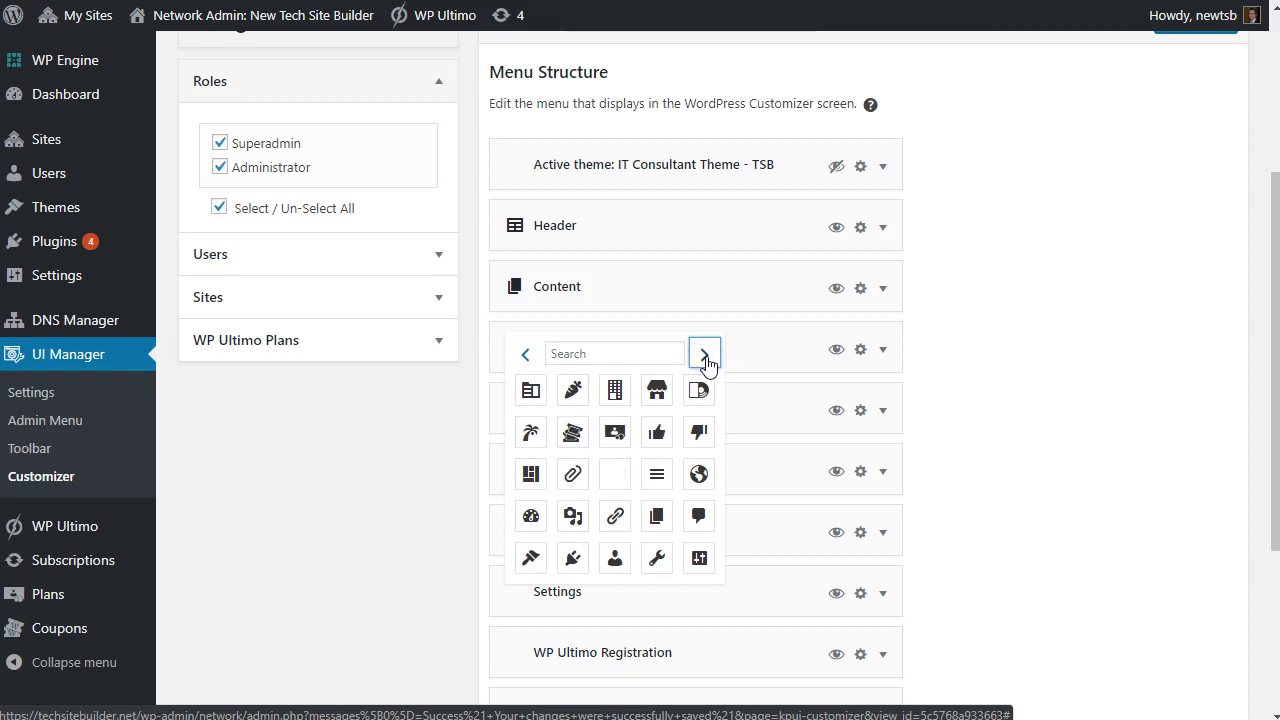
{"action": "left_click", "coordinate": [705, 357]}
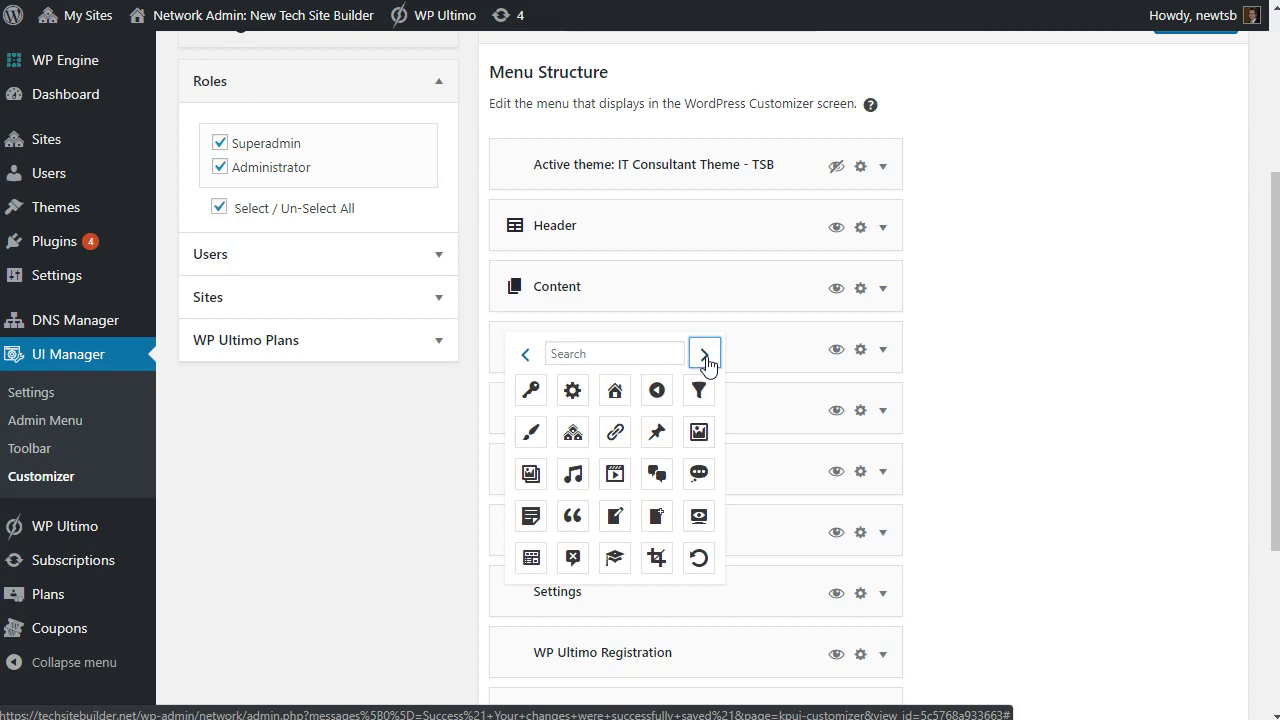
{"action": "left_click", "coordinate": [531, 557]}
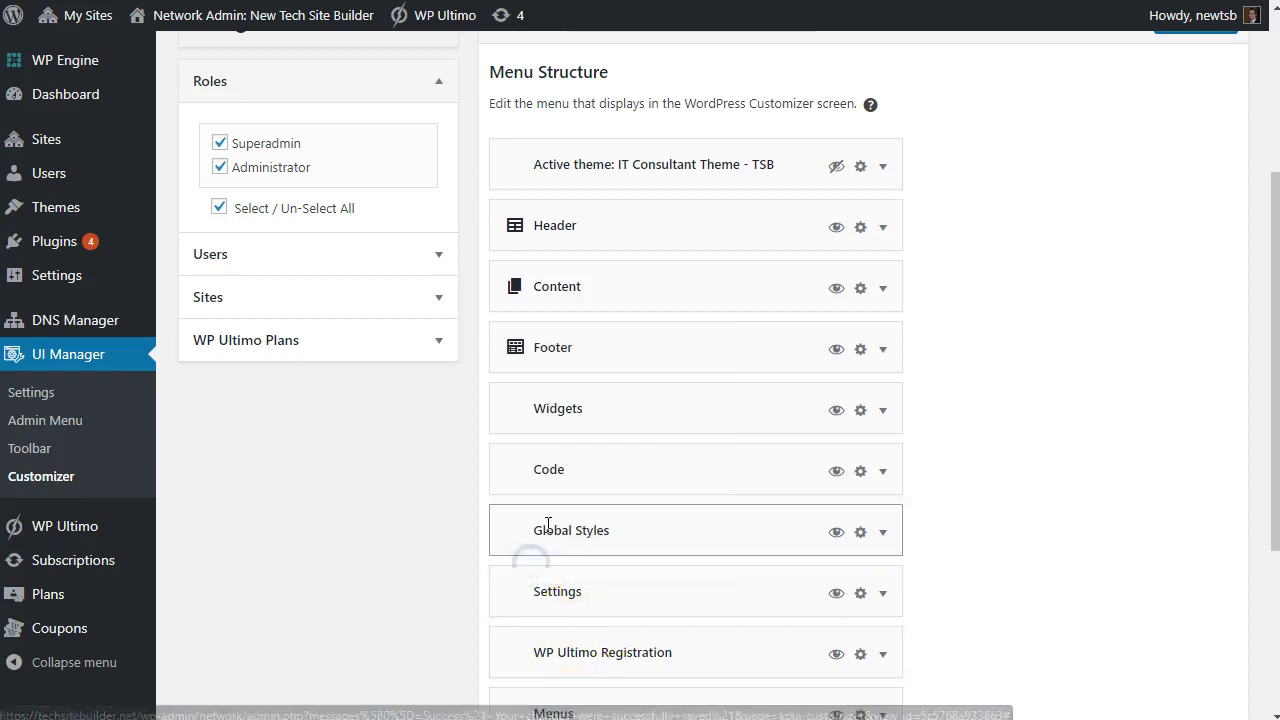
Step: Assign the four-pane grid icon to the Widgets menu item
{"action": "left_click", "coordinate": [503, 410]}
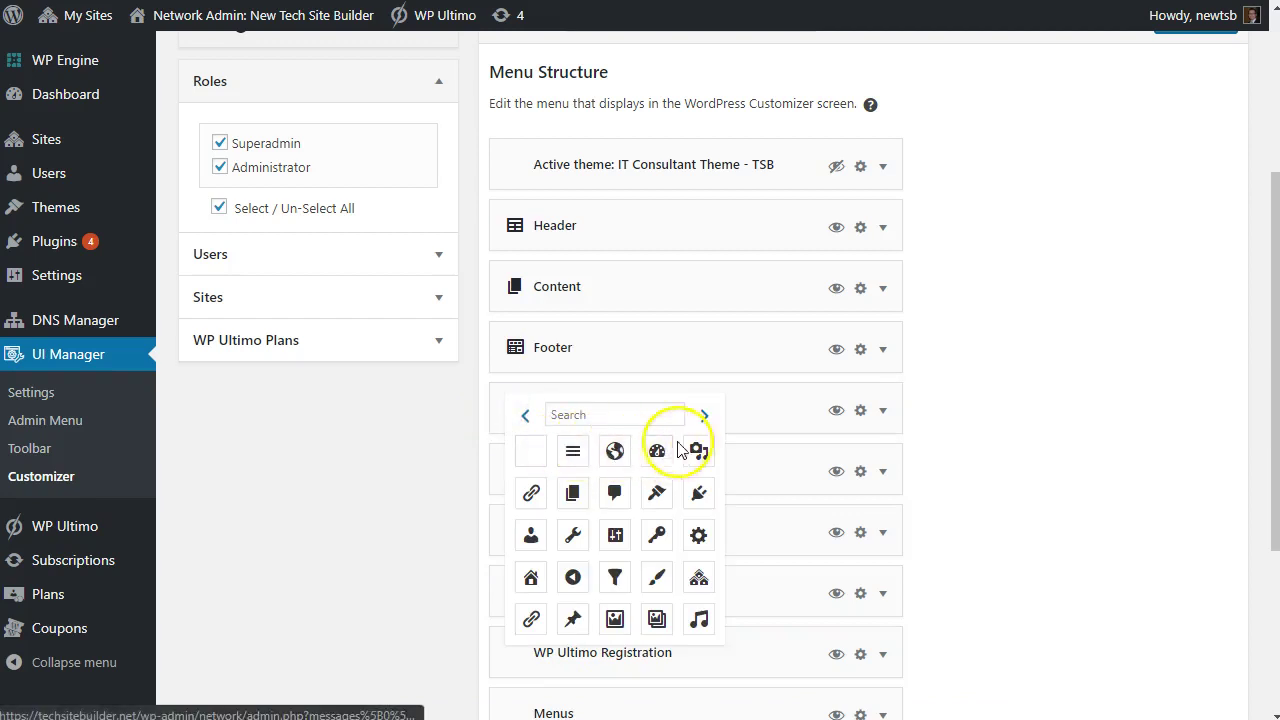
{"action": "left_click", "coordinate": [707, 417]}
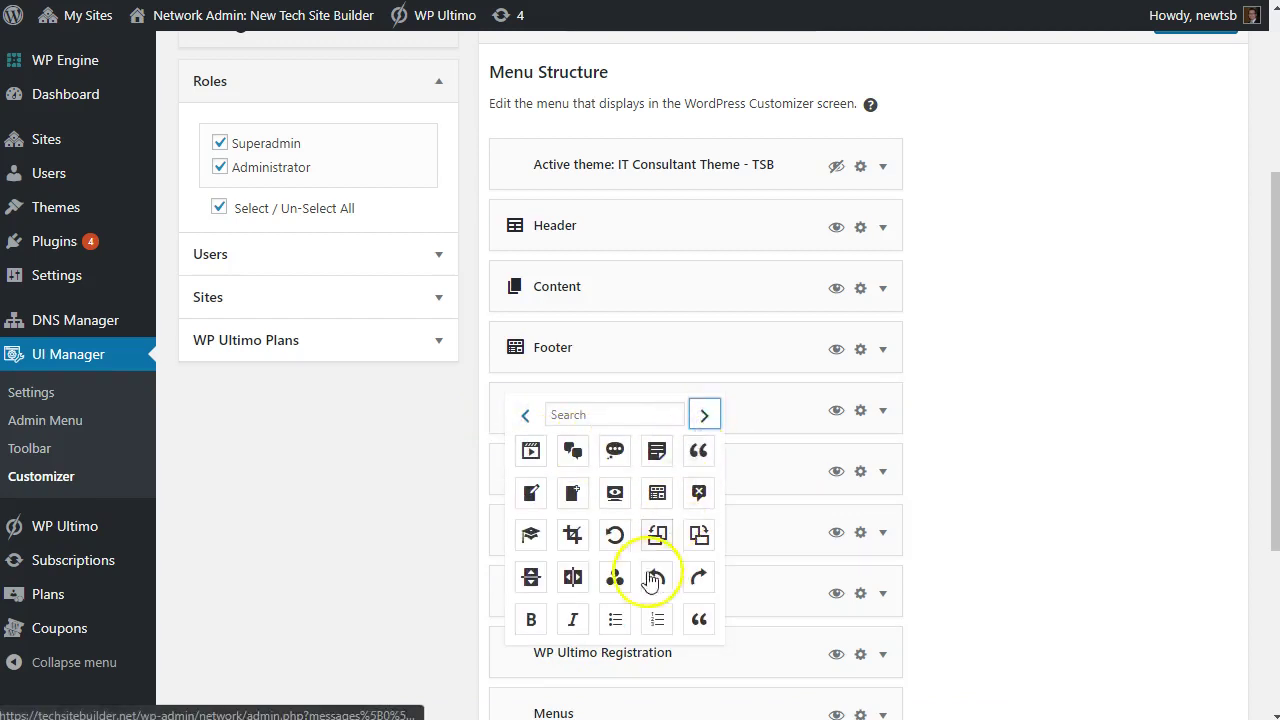
{"action": "left_click", "coordinate": [704, 418]}
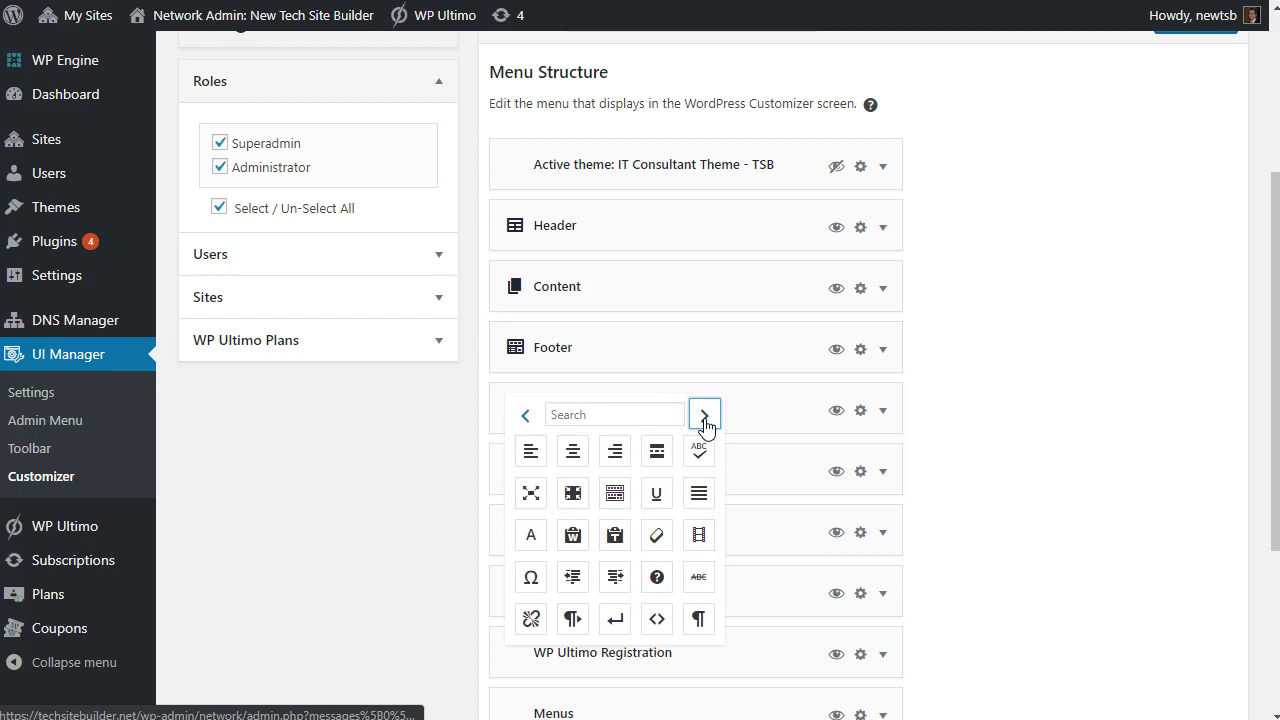
{"action": "left_click", "coordinate": [705, 418]}
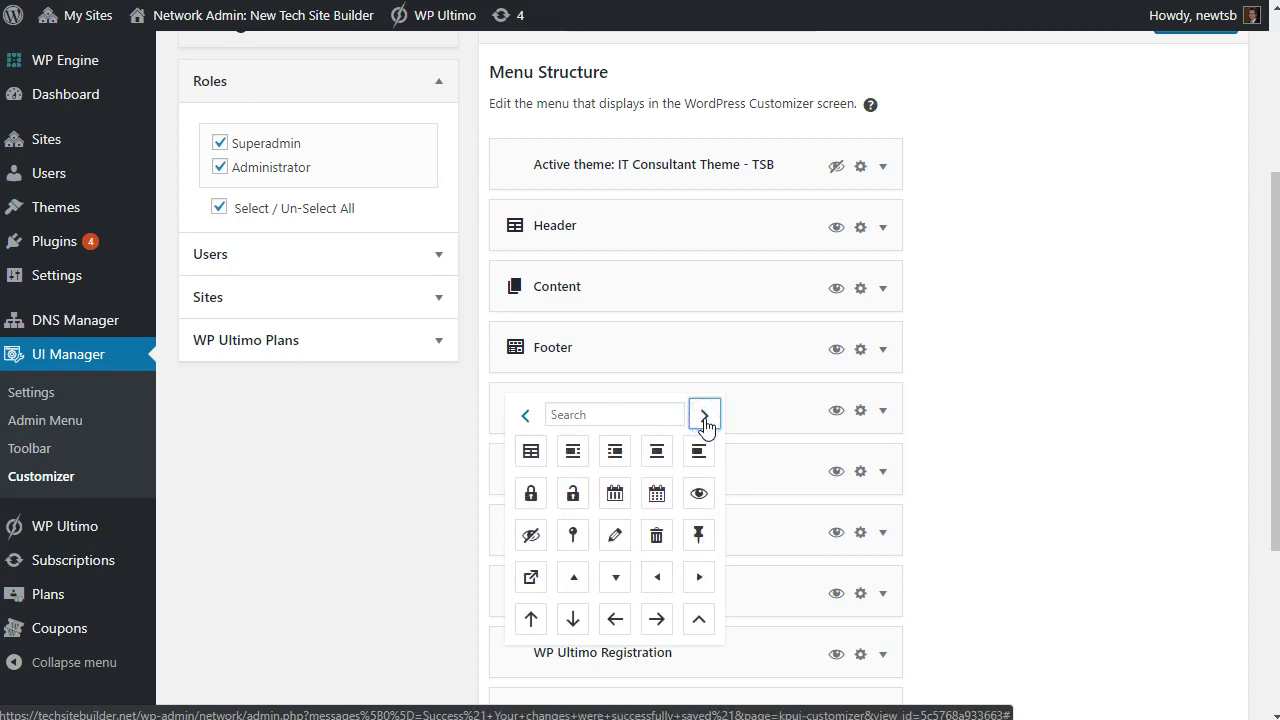
{"action": "left_click", "coordinate": [705, 418]}
{"action": "left_click", "coordinate": [657, 490]}
{"action": "left_click_drag", "start_coordinate": [525, 466], "coordinate": [503, 470]}
Step: Save the New Customizer view with its new menu icons and reload the blog site's live Customizer
{"action": "scroll", "coordinate": [524, 450], "scroll_direction": "down", "scroll_amount": 2}
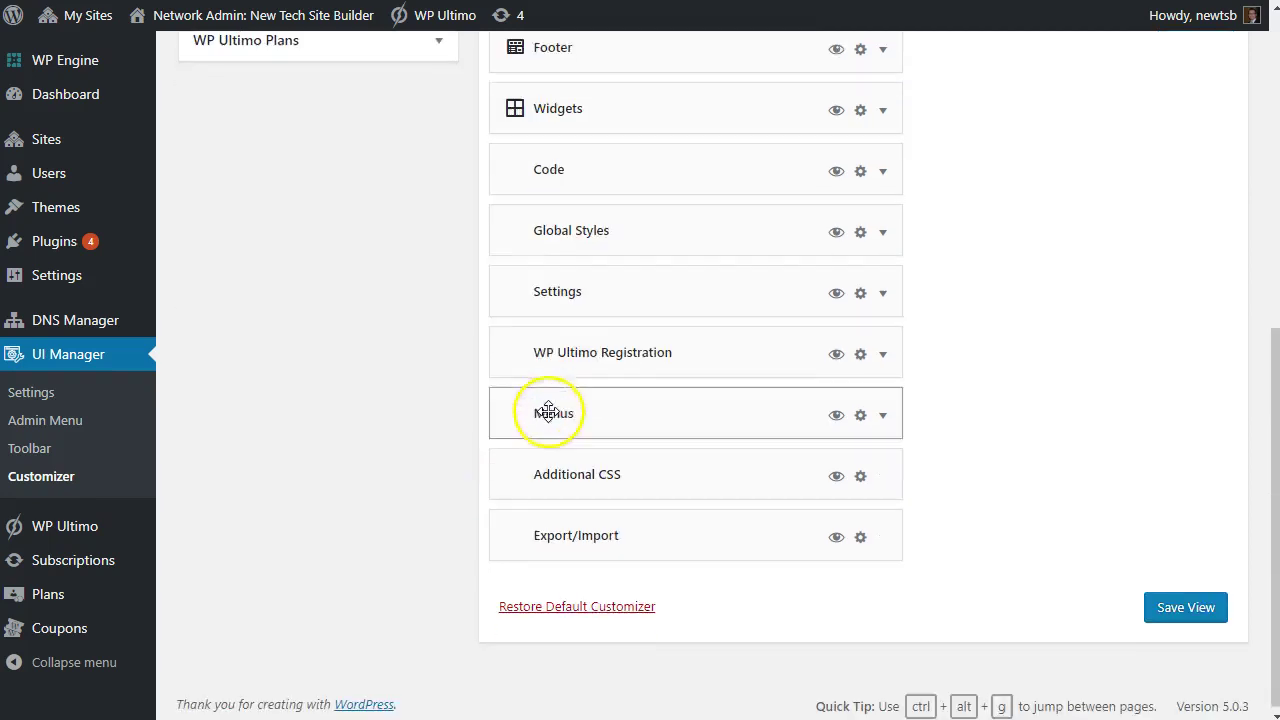
{"action": "scroll", "coordinate": [603, 369], "scroll_direction": "up", "scroll_amount": 6}
{"action": "scroll", "coordinate": [786, 480], "scroll_direction": "down", "scroll_amount": 1}
{"action": "scroll", "coordinate": [786, 480], "scroll_direction": "down", "scroll_amount": 3}
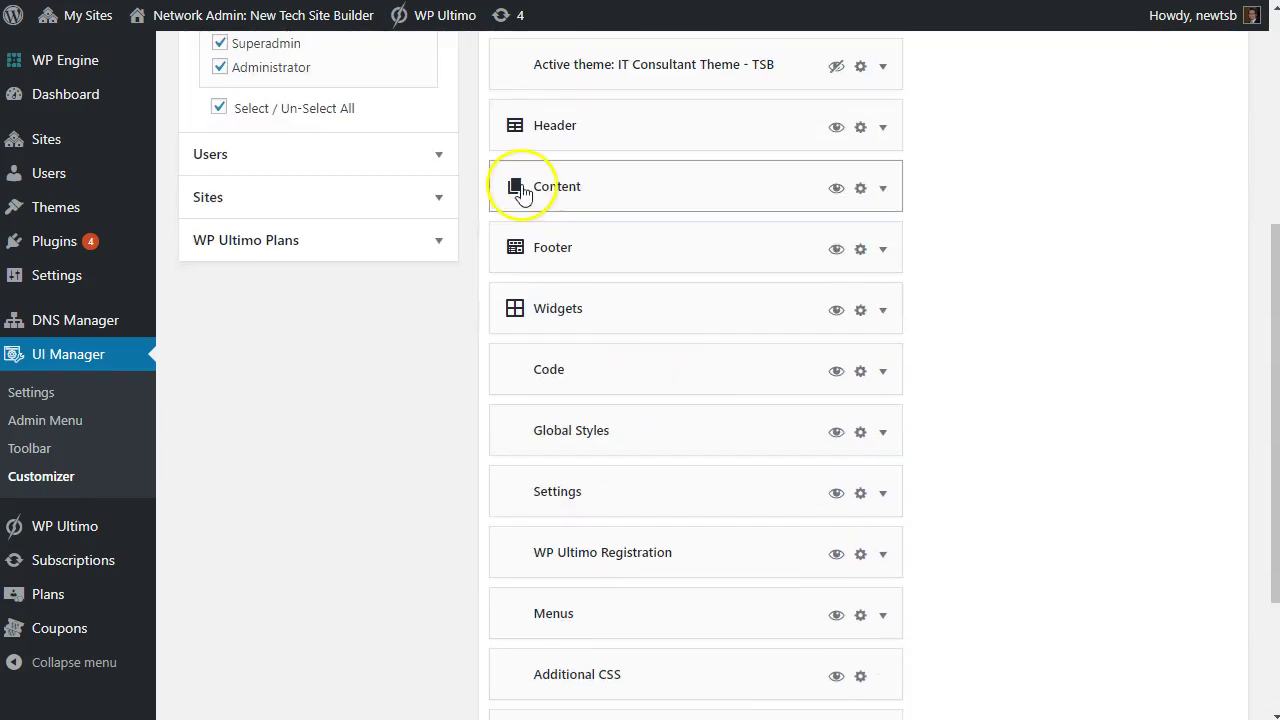
{"action": "scroll", "coordinate": [1134, 80], "scroll_direction": "up", "scroll_amount": 2}
{"action": "left_click", "coordinate": [1176, 117]}
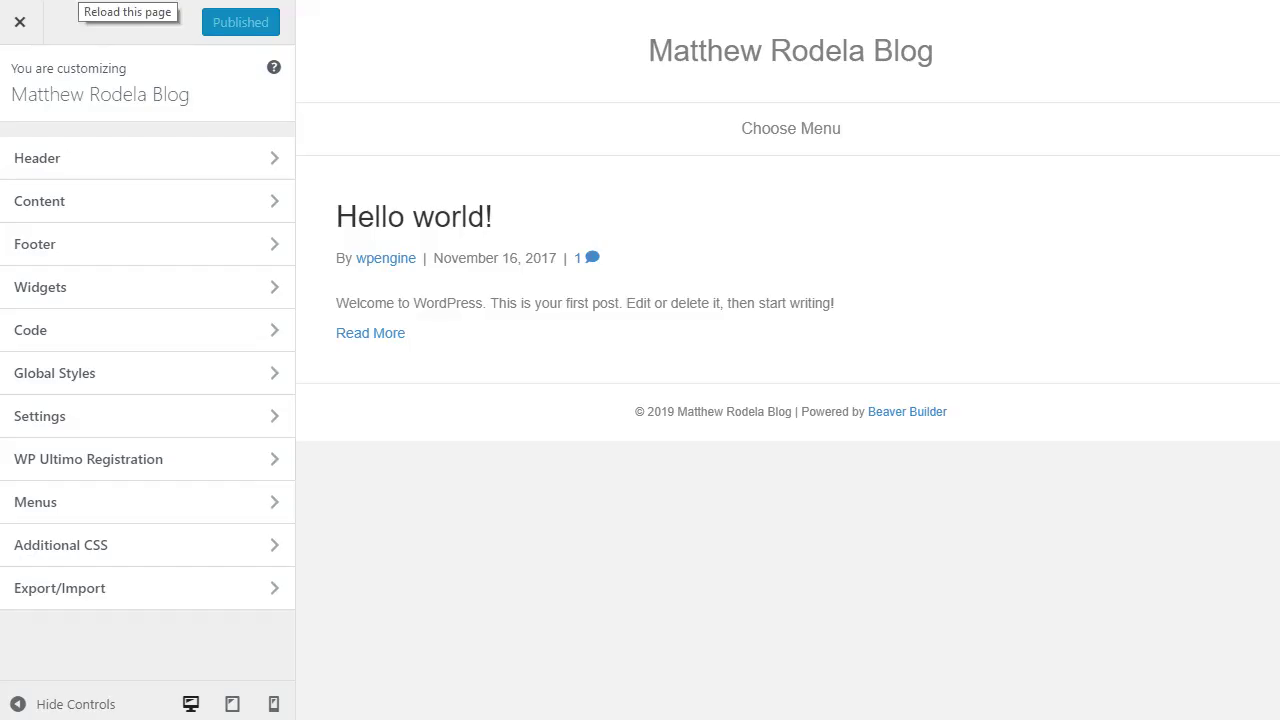
{"action": "left_click", "coordinate": [78, 0]}
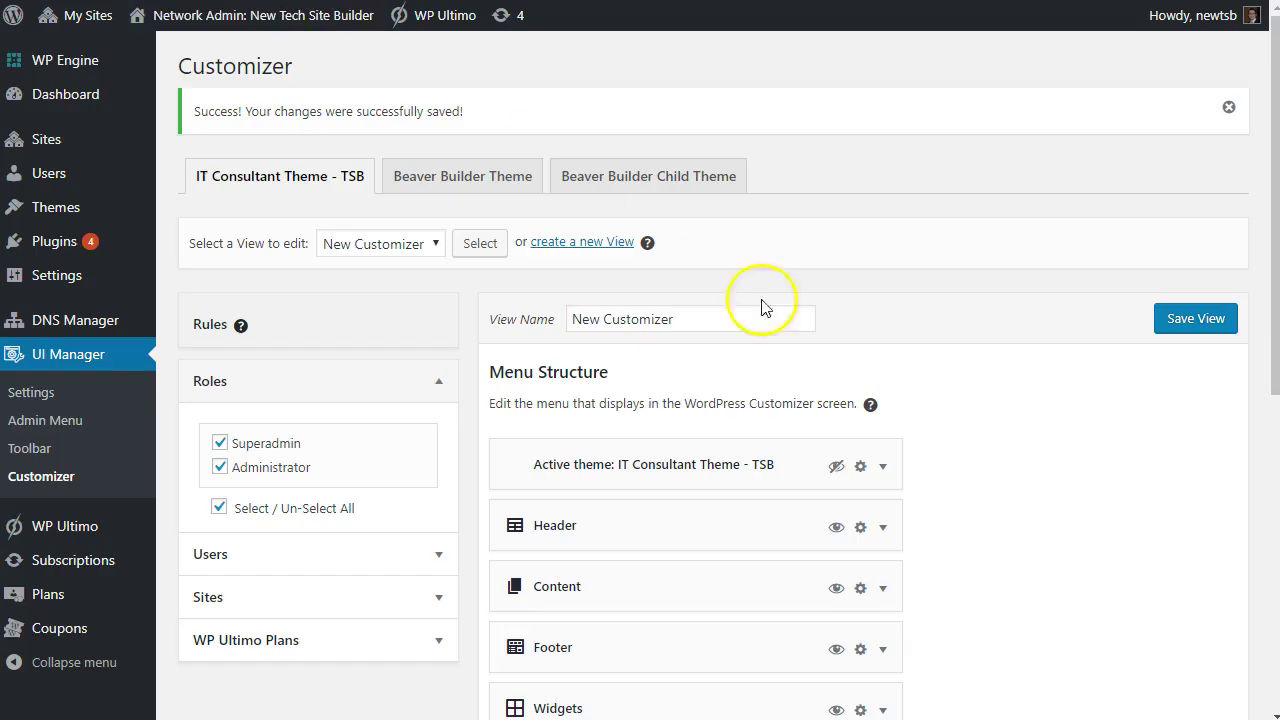
{"action": "scroll", "coordinate": [760, 305], "scroll_direction": "down", "scroll_amount": 1}
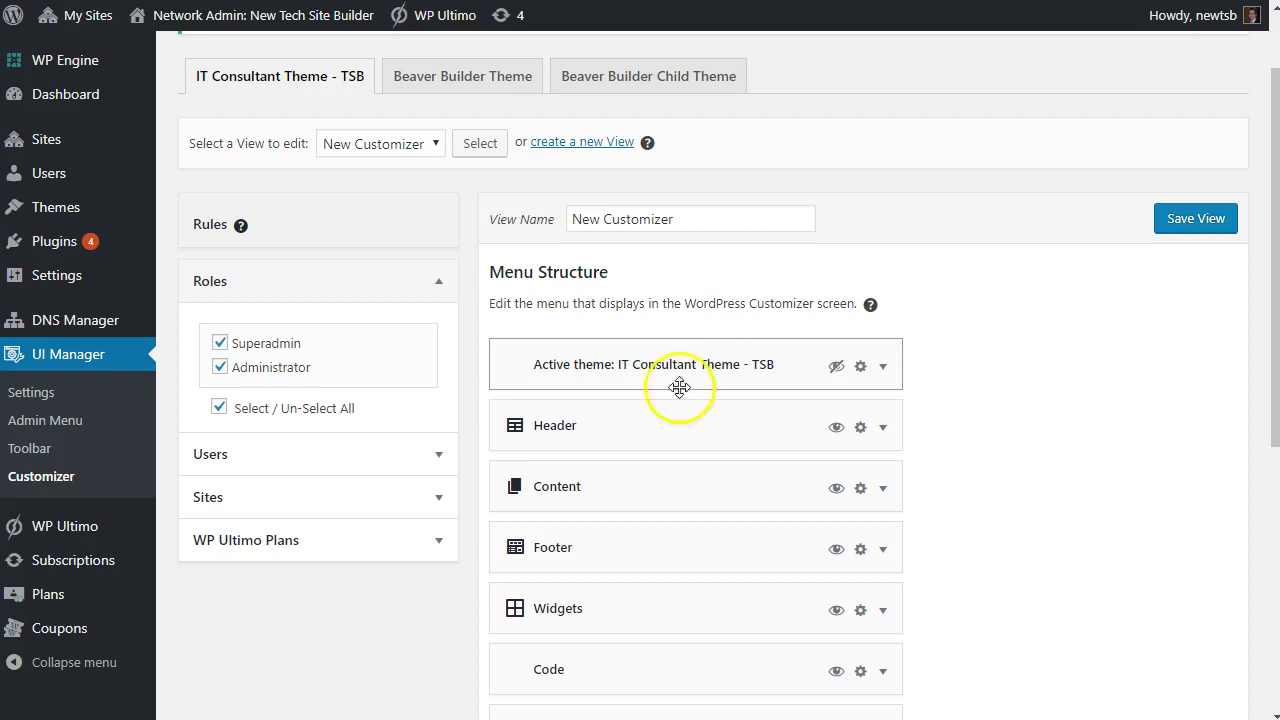
{"action": "scroll", "coordinate": [606, 400], "scroll_direction": "down", "scroll_amount": 2}
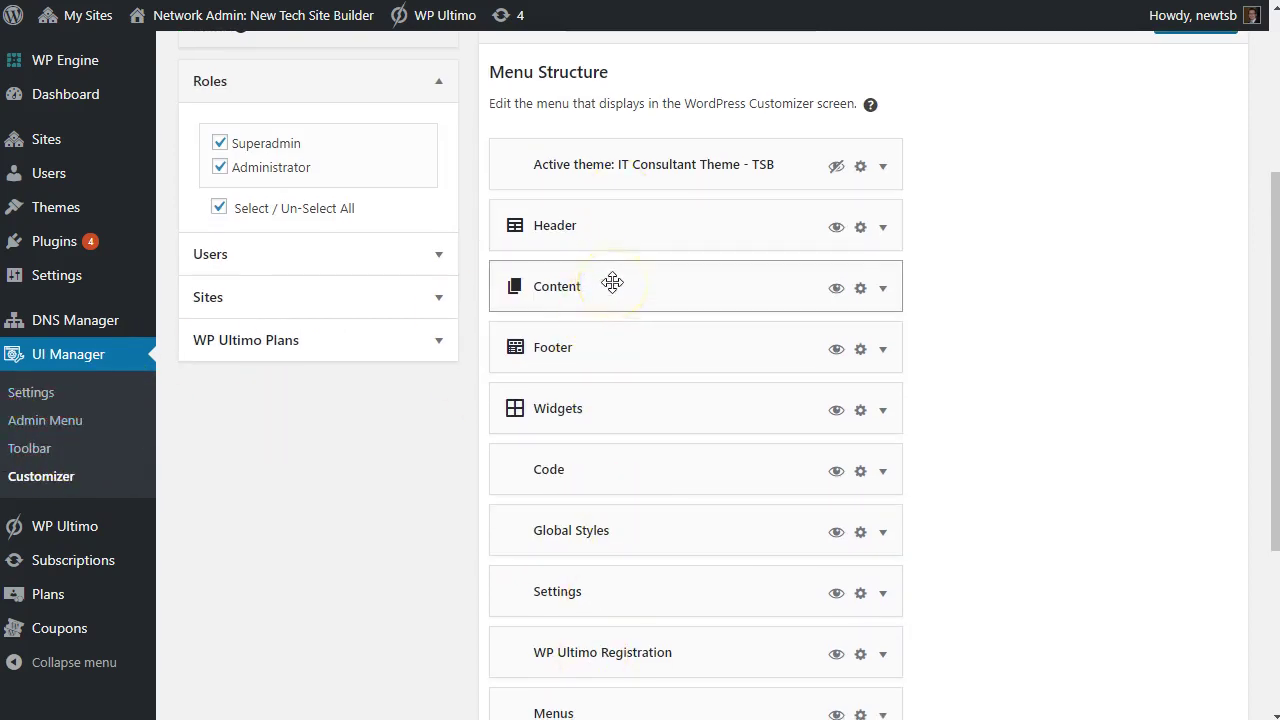
{"action": "scroll", "coordinate": [612, 283], "scroll_direction": "down", "scroll_amount": 2}
{"action": "scroll", "coordinate": [612, 283], "scroll_direction": "up", "scroll_amount": 4}
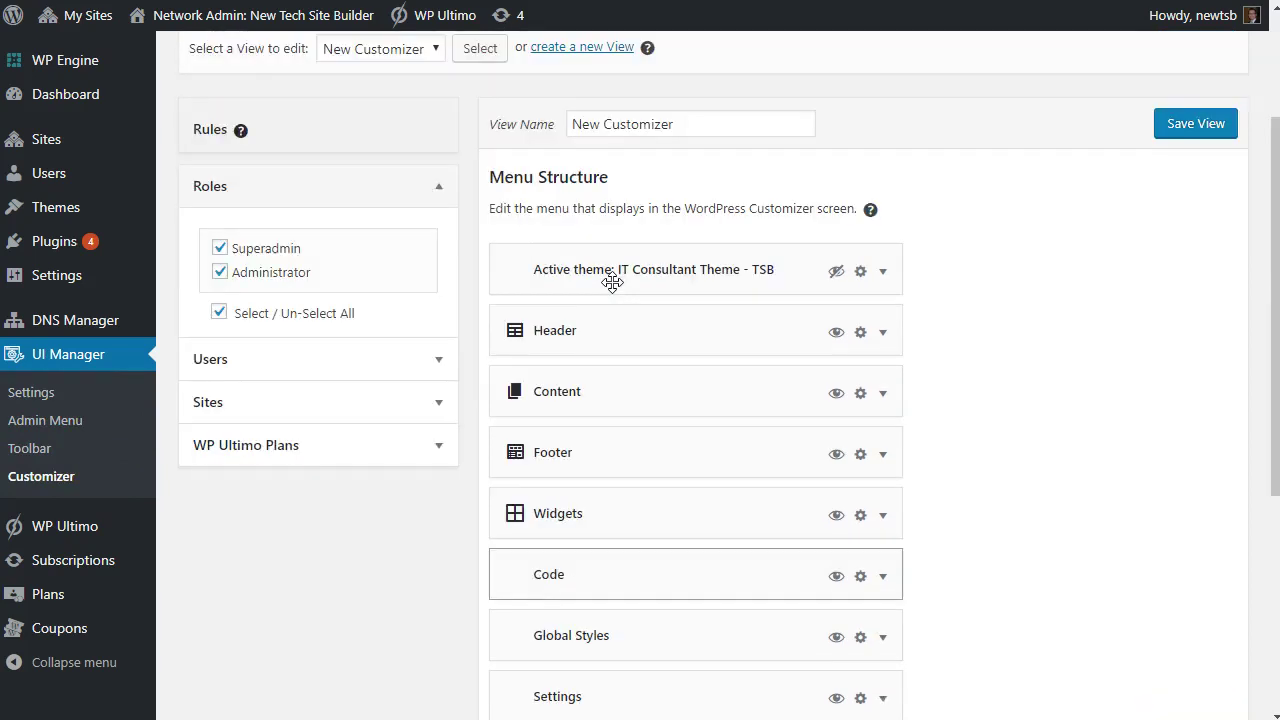
{"action": "scroll", "coordinate": [612, 283], "scroll_direction": "down", "scroll_amount": 2}
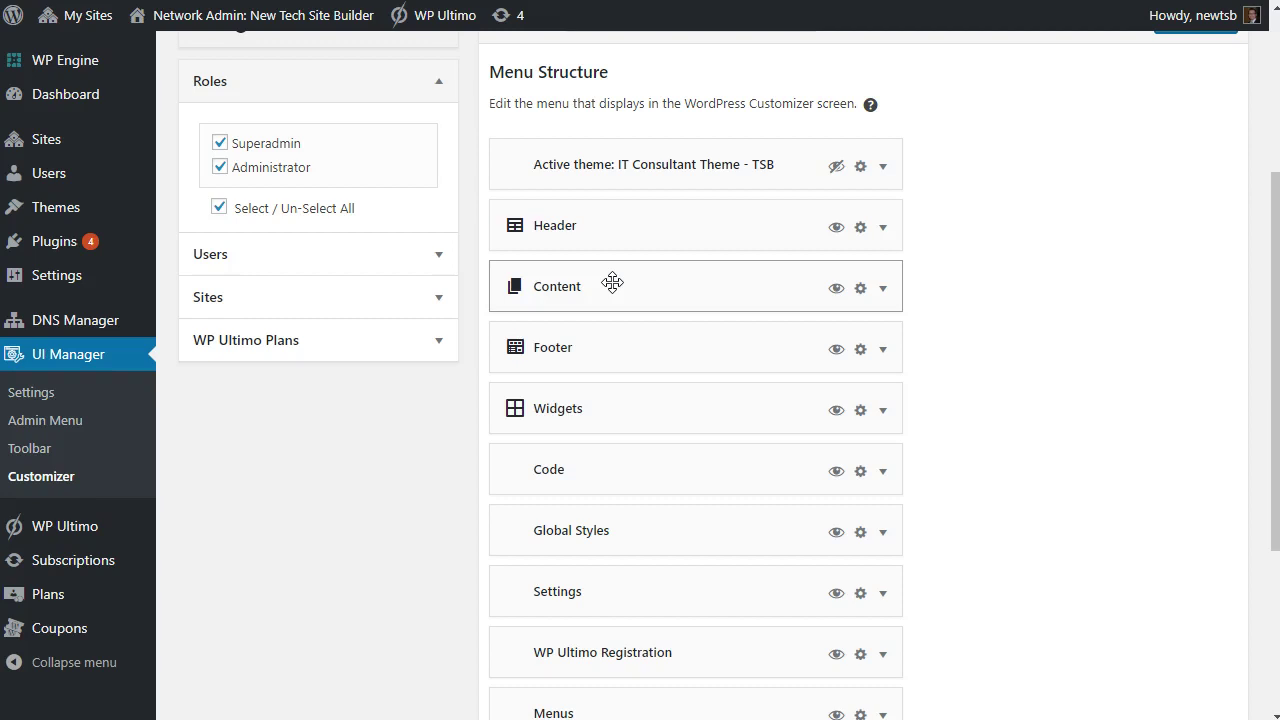
{"action": "left_click", "coordinate": [627, 283]}
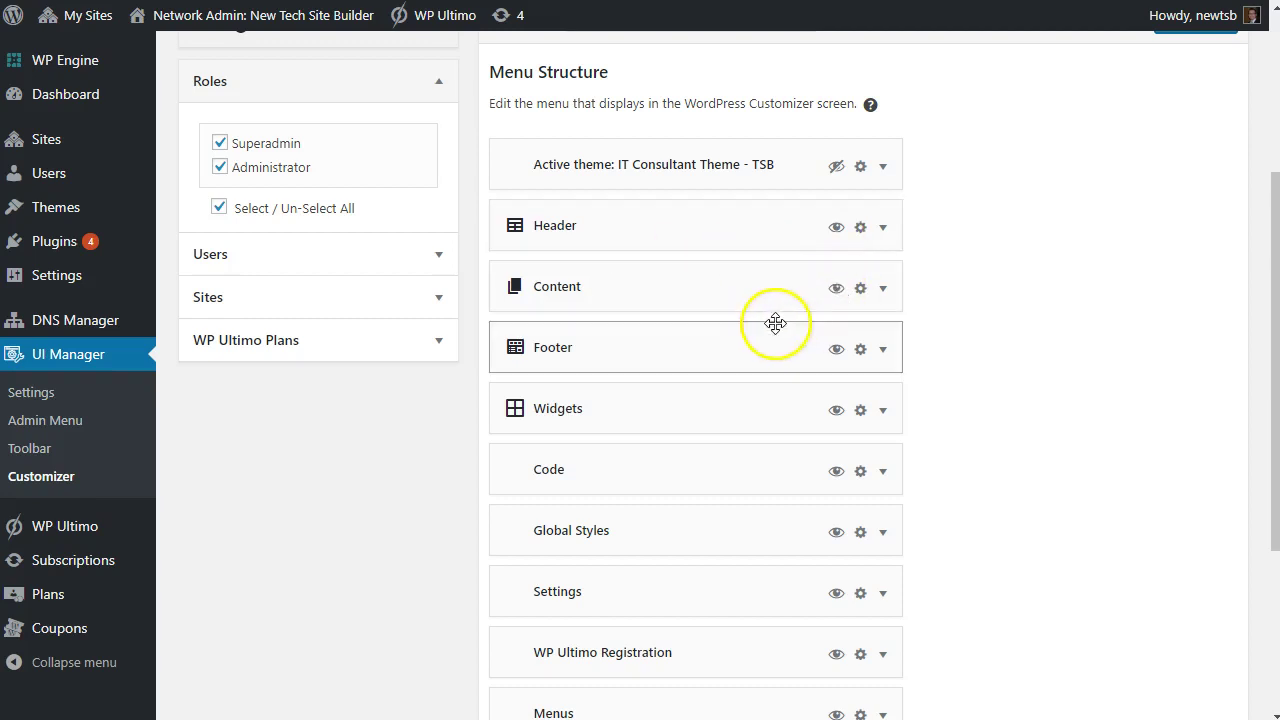
{"action": "scroll", "coordinate": [760, 322], "scroll_direction": "down", "scroll_amount": 2}
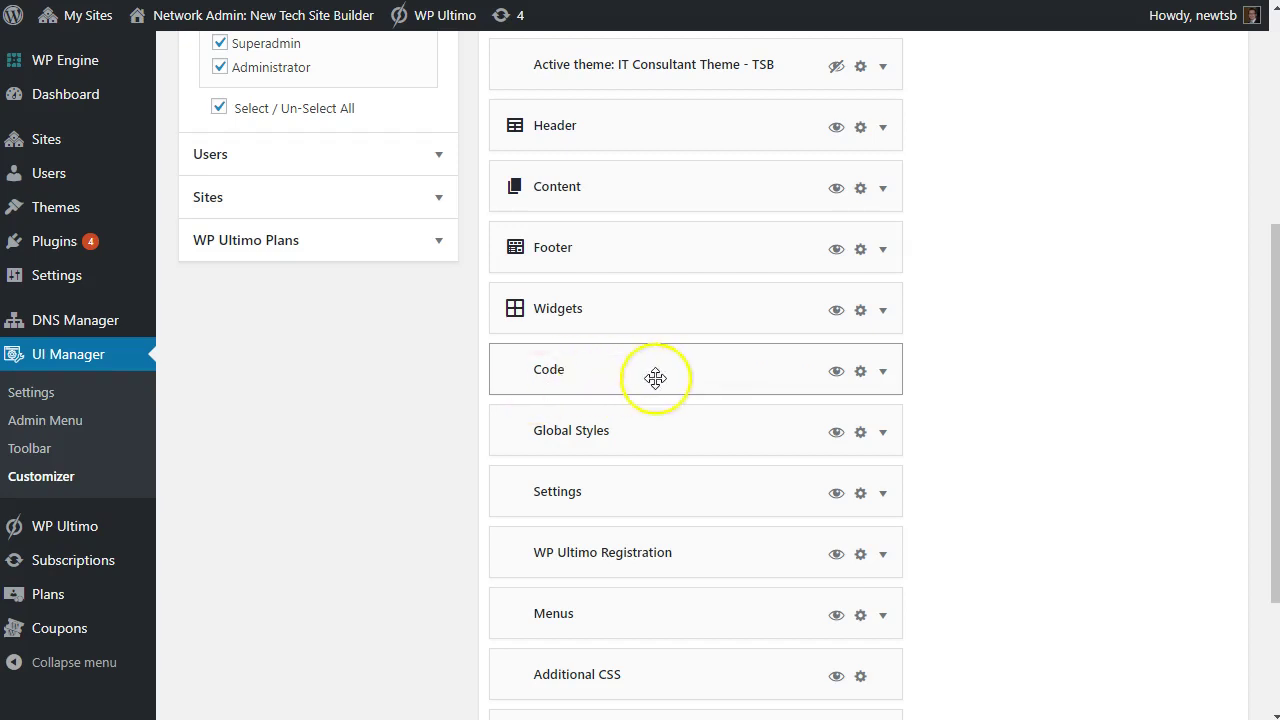
Step: Set the CSS class of the Code menu item to kpui-bg-darkred
{"action": "left_click", "coordinate": [858, 373]}
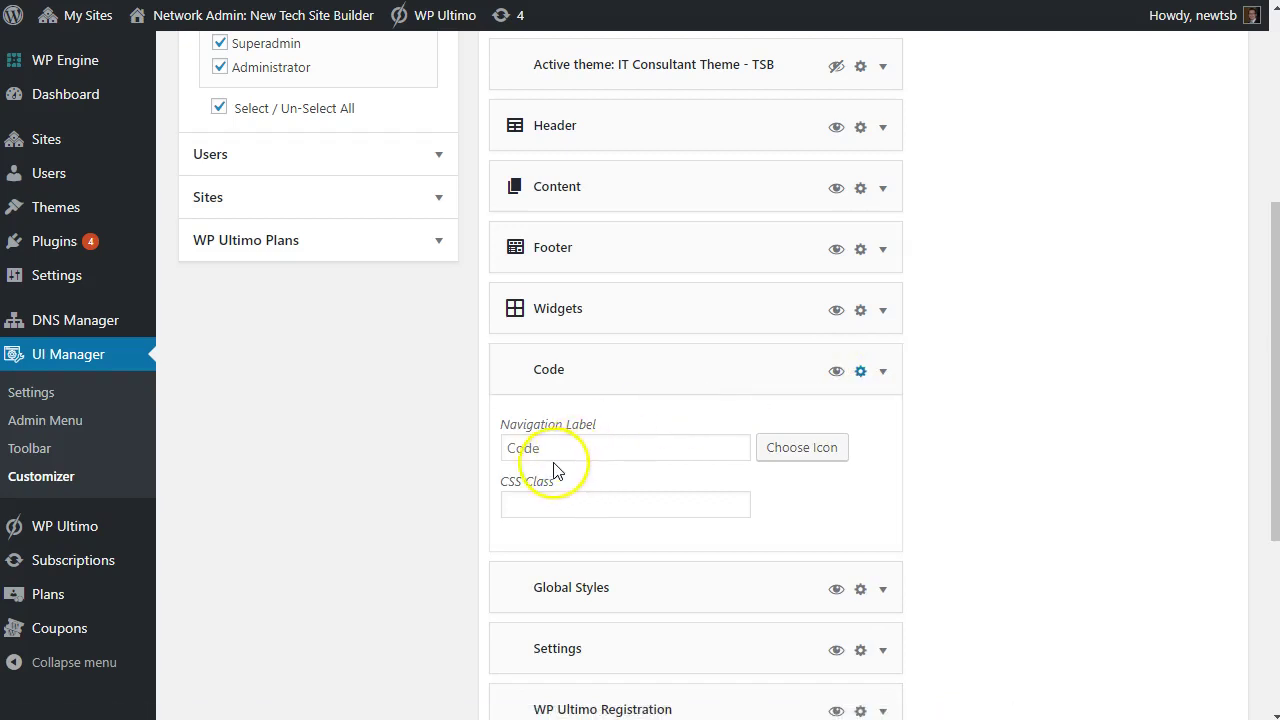
{"action": "left_click", "coordinate": [540, 508]}
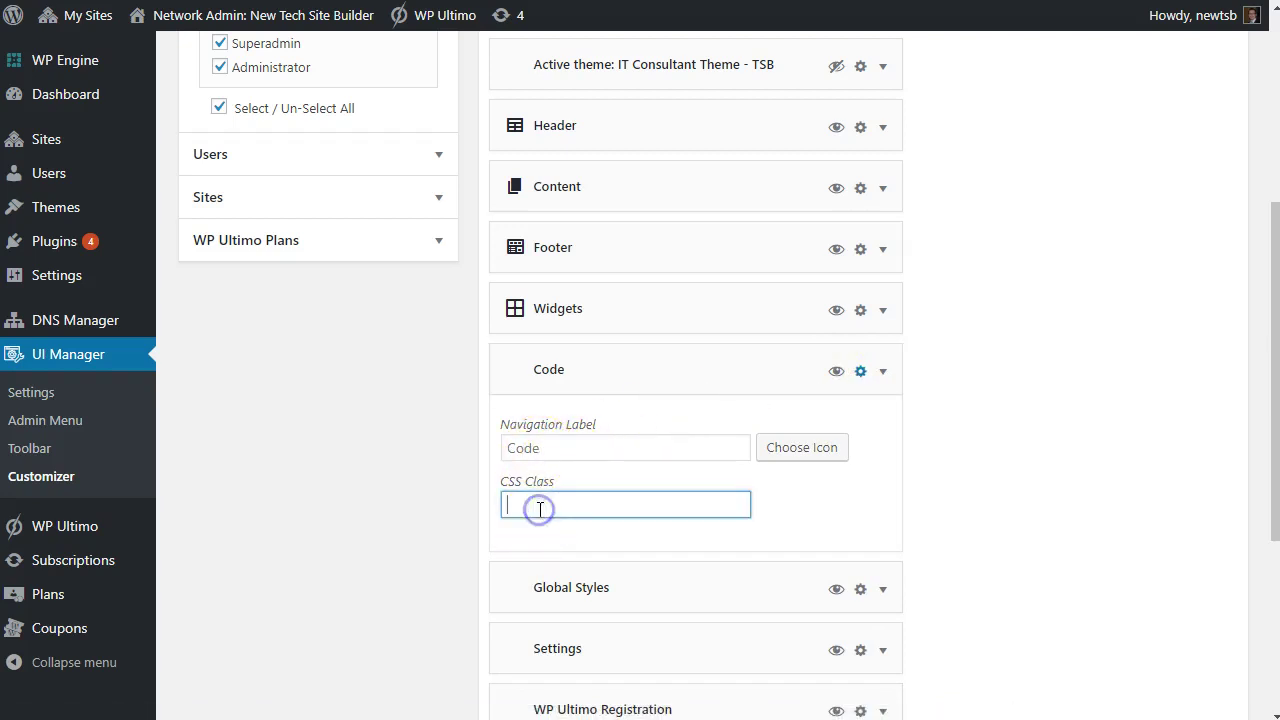
{"action": "left_click", "coordinate": [530, 505]}
{"action": "type", "text": "kpu-bg-"}
{"action": "type", "text": "darkred"}
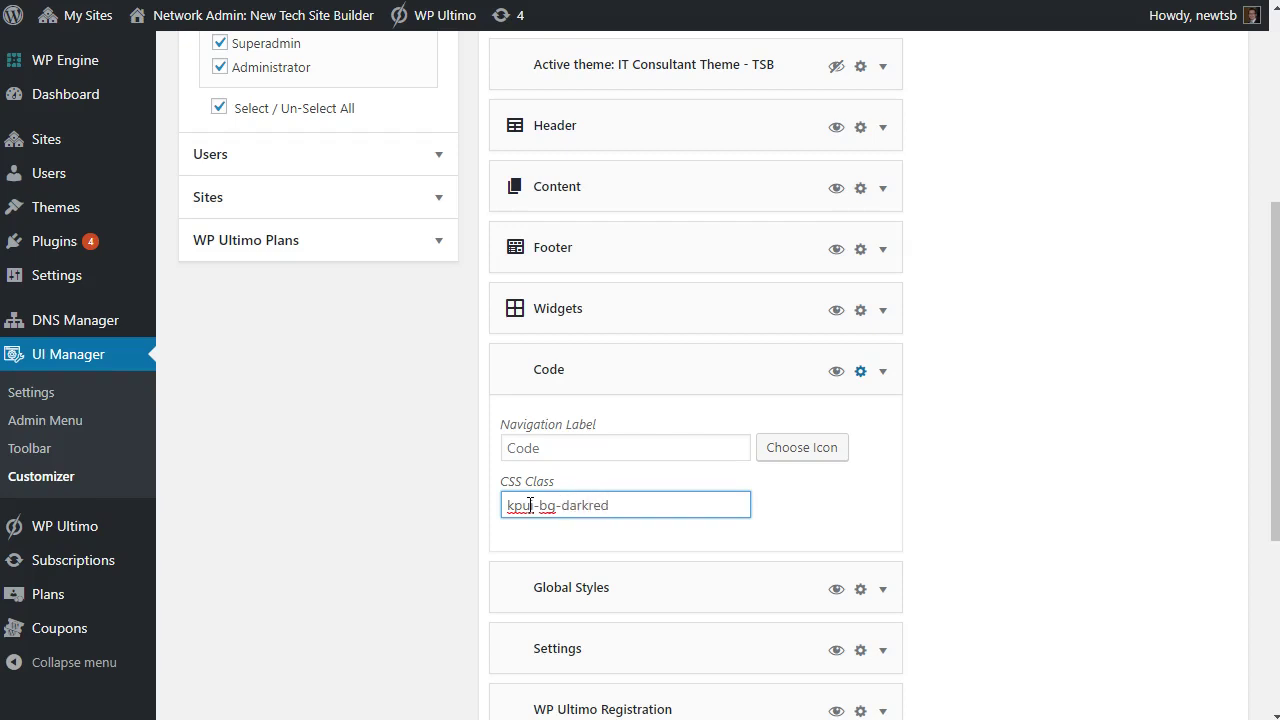
{"action": "left_click", "coordinate": [530, 505]}
{"action": "type", "text": "i"}
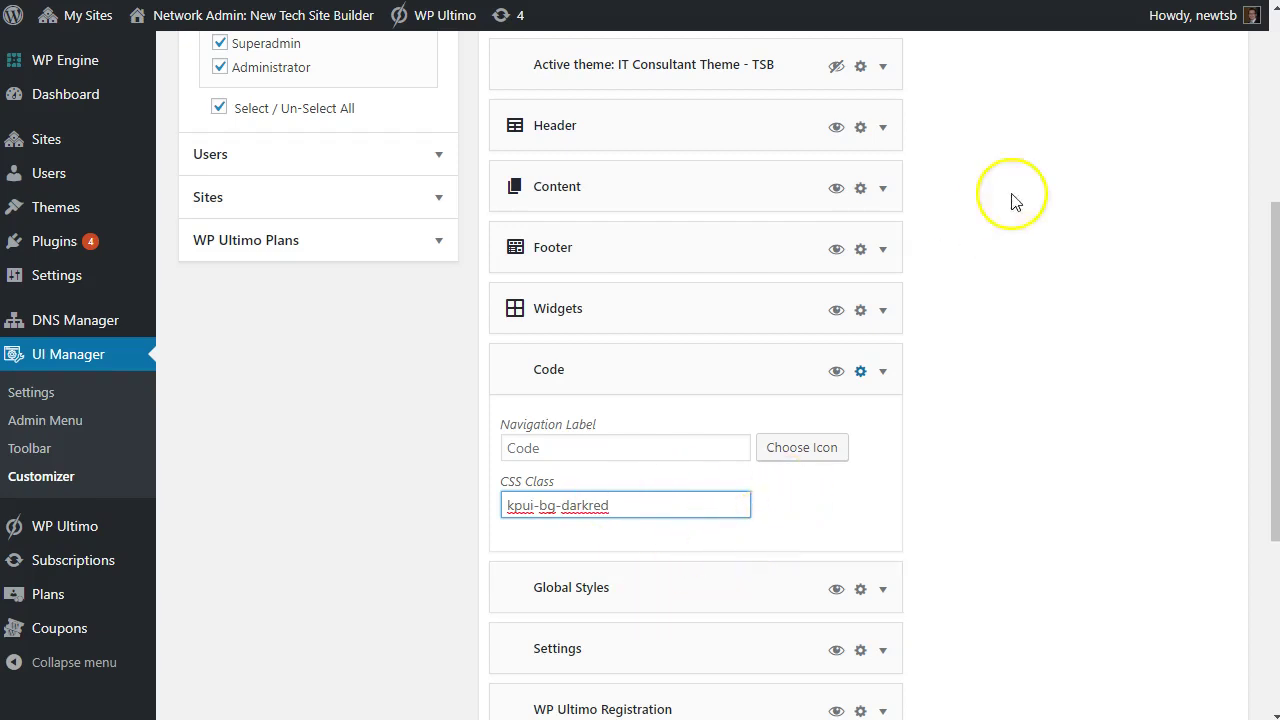
Step: Save the New Customizer view with the Code item's background class and reload the blog site's live Customizer
{"action": "left_click", "coordinate": [1060, 245]}
{"action": "scroll", "coordinate": [1035, 145], "scroll_direction": "up", "scroll_amount": 2}
{"action": "left_click", "coordinate": [1195, 118]}
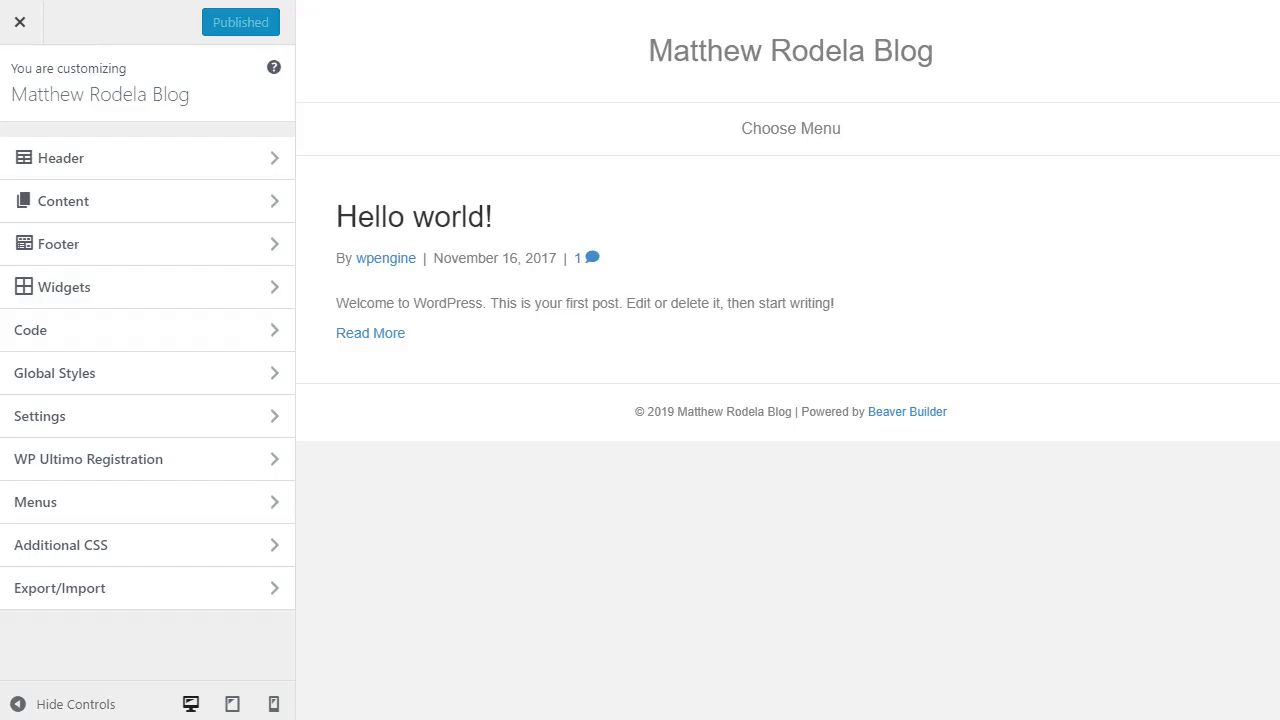
{"action": "key", "text": "F5"}
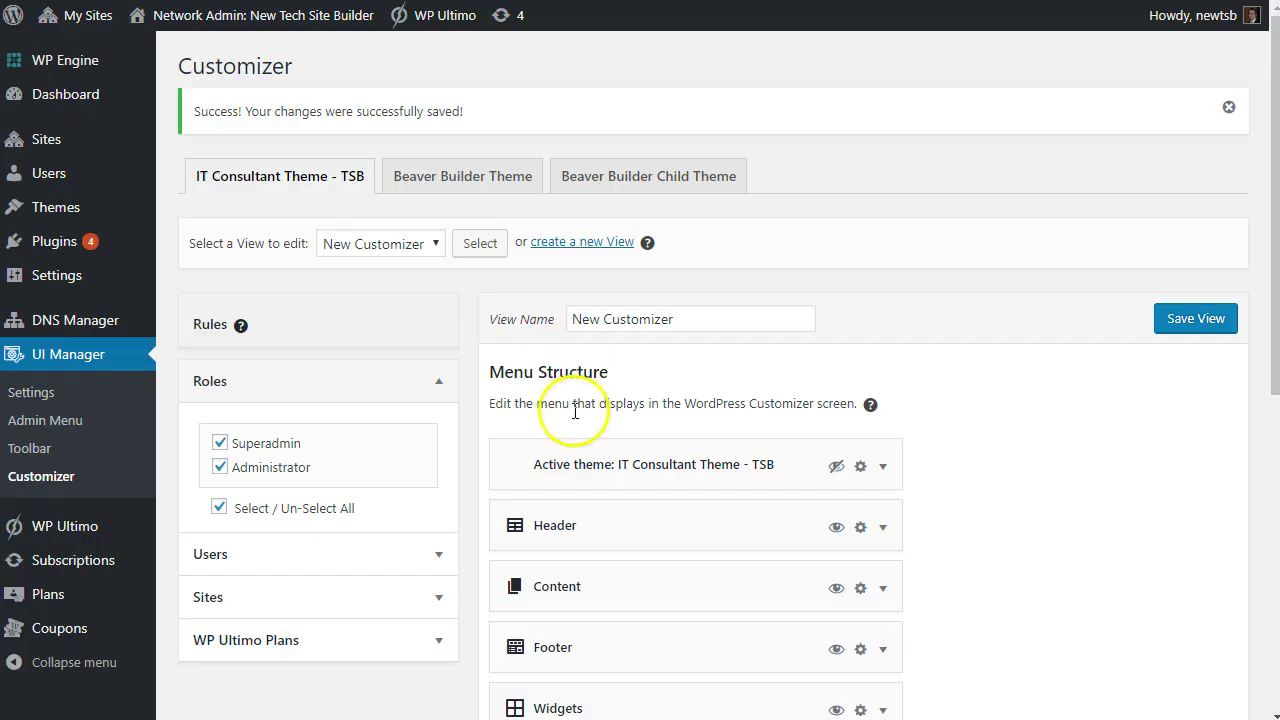
Step: Append a second class, kpui-color-white, to the Code menu item's CSS class, separated by a comma
{"action": "scroll", "coordinate": [576, 410], "scroll_direction": "down", "scroll_amount": 2}
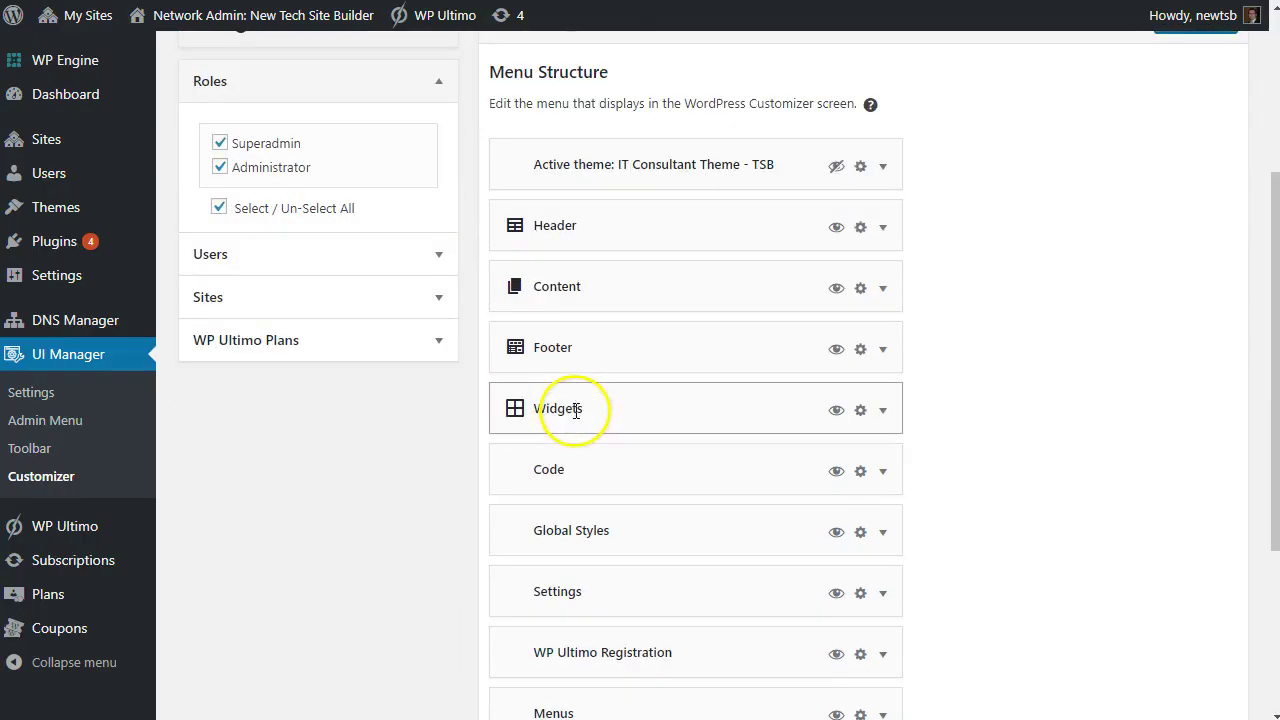
{"action": "scroll", "coordinate": [693, 410], "scroll_direction": "down", "scroll_amount": 1}
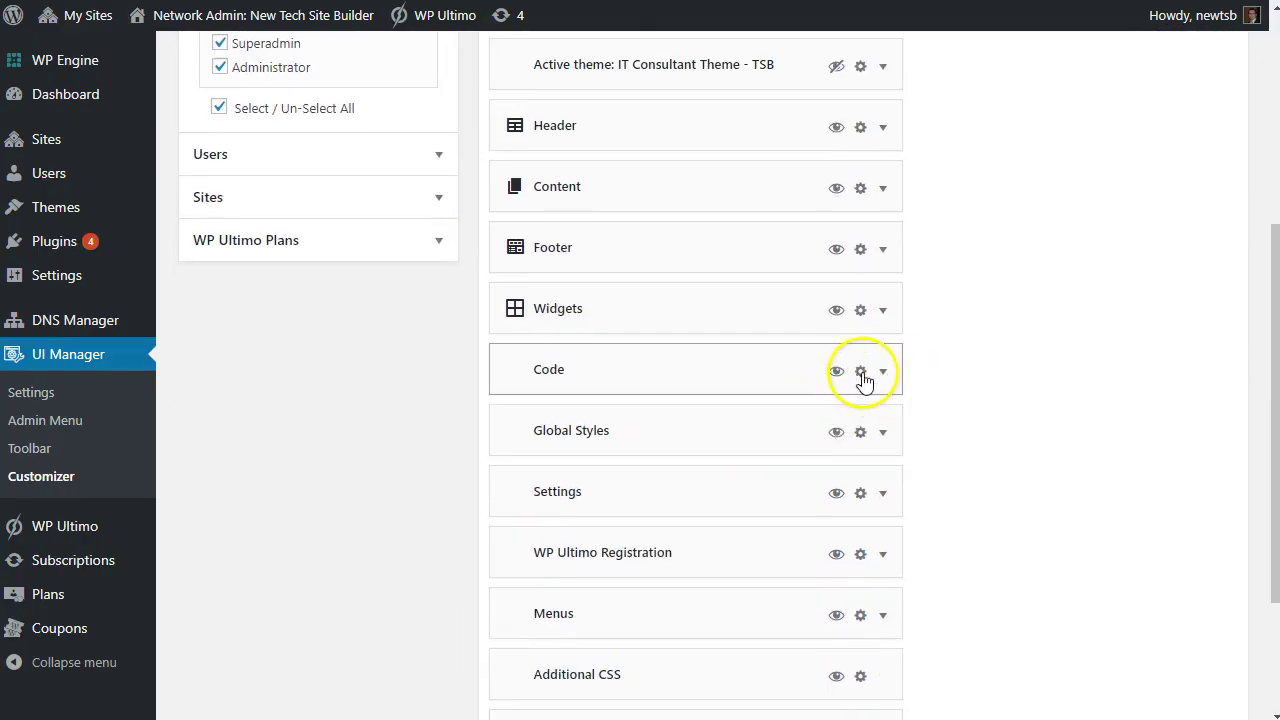
{"action": "left_click", "coordinate": [861, 375]}
{"action": "left_click", "coordinate": [648, 500]}
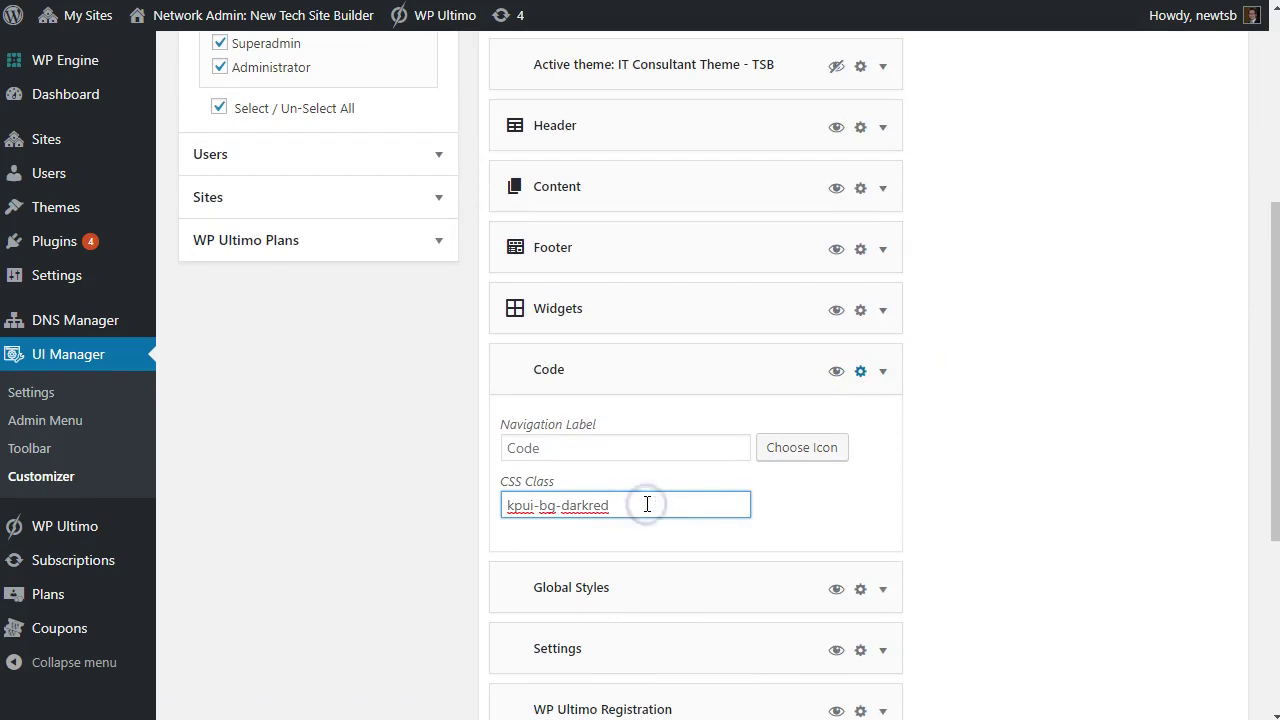
{"action": "key", "text": "BackSpace"}
{"action": "type", "text": ", kpui-color-white"}
Step: Save the view with the added text color class and check the Code item in the live Customizer
{"action": "scroll", "coordinate": [986, 429], "scroll_direction": "up", "scroll_amount": 3}
{"action": "left_click", "coordinate": [1176, 220]}
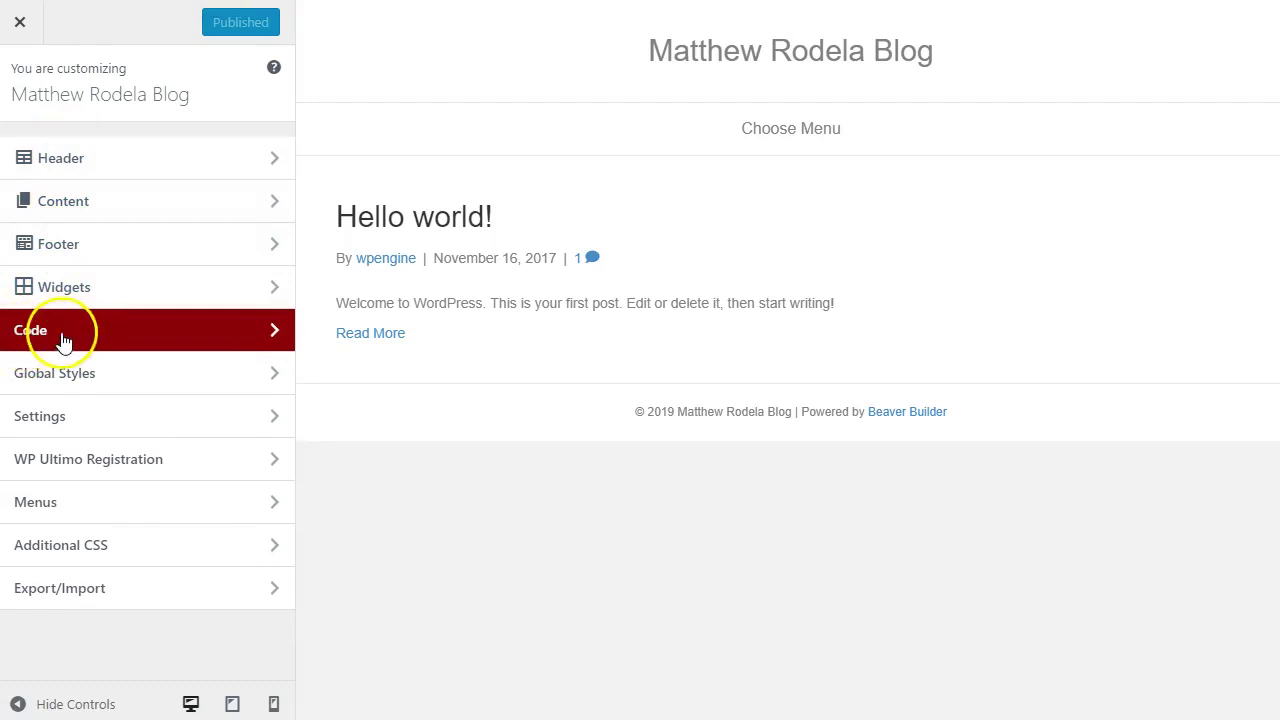
{"action": "left_click", "coordinate": [158, 325]}
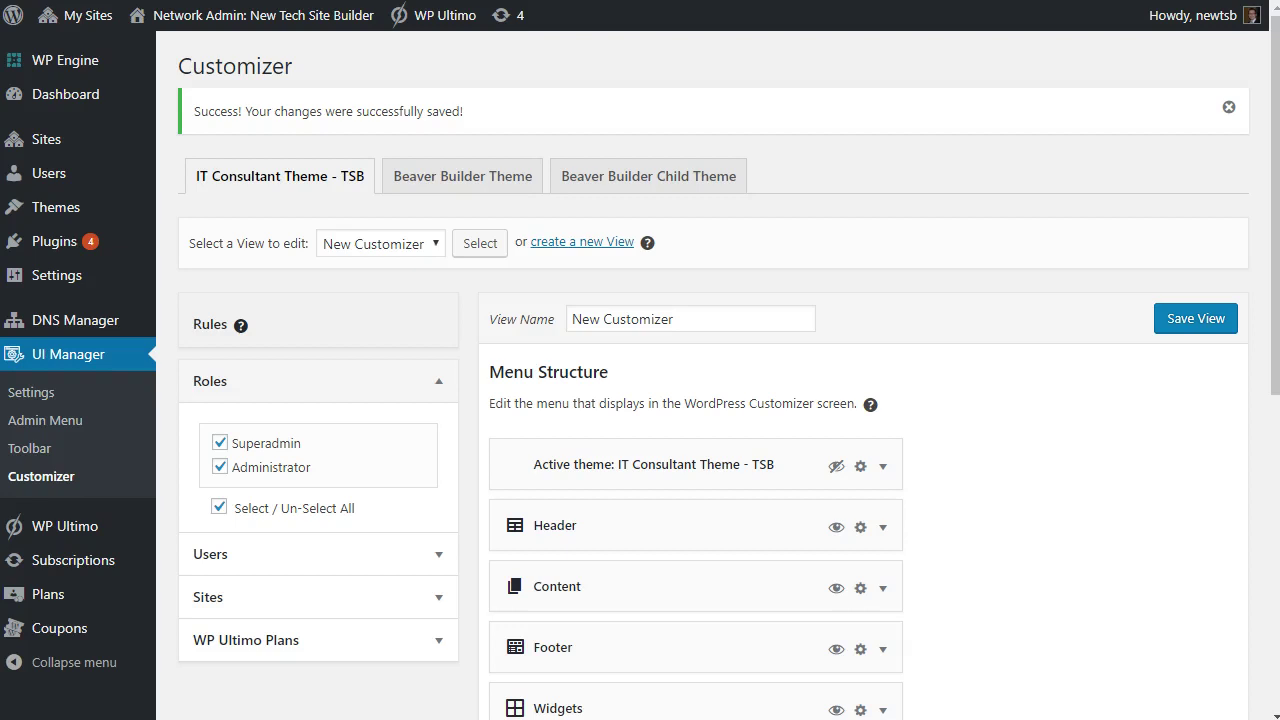
Step: Expand the Footer menu item, move its Footer Widgets Layout sub-item below Footer Widgets Style, and collapse Footer again
{"action": "scroll", "coordinate": [450, 250], "scroll_direction": "down", "scroll_amount": 3}
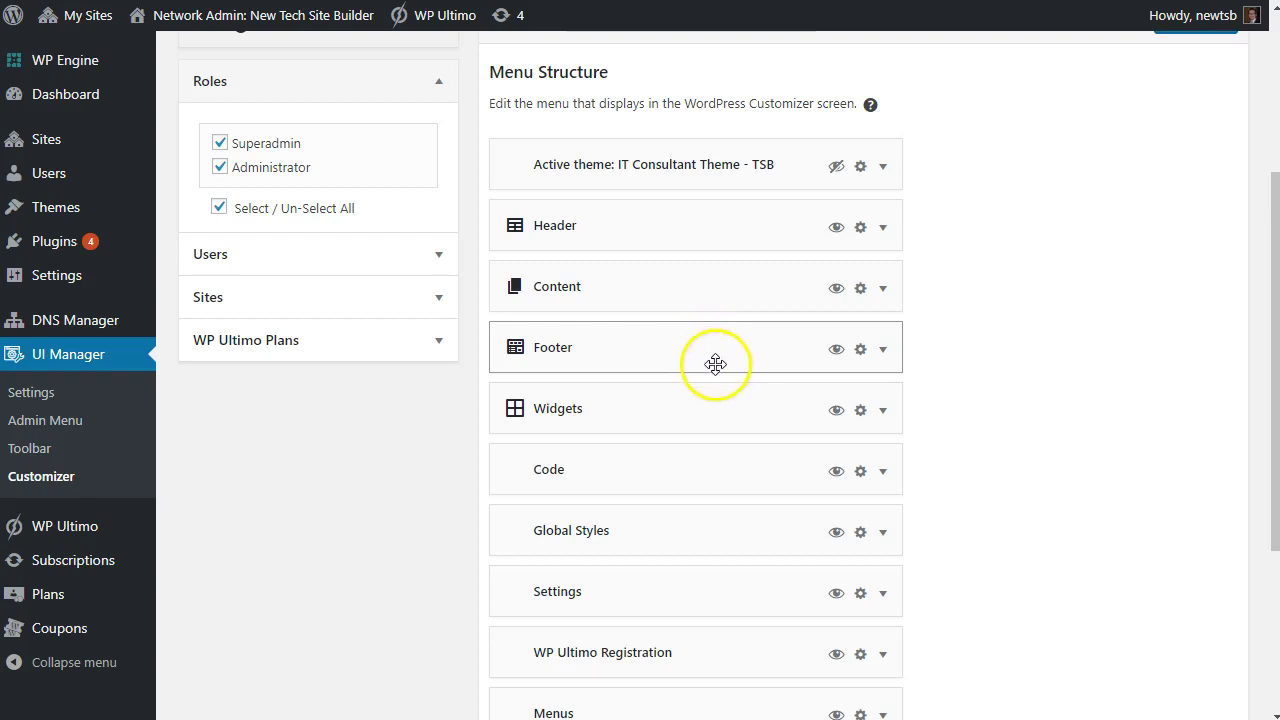
{"action": "scroll", "coordinate": [715, 364], "scroll_direction": "up", "scroll_amount": 2}
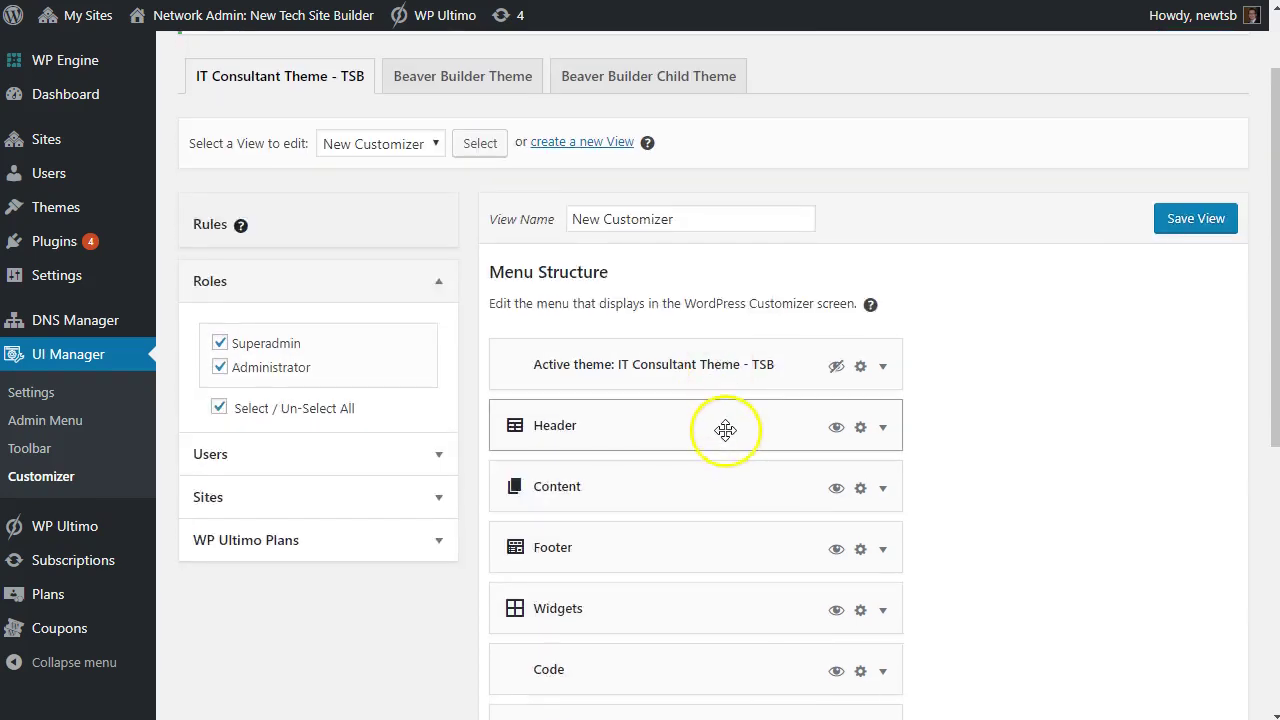
{"action": "scroll", "coordinate": [726, 425], "scroll_direction": "down", "scroll_amount": 2}
{"action": "left_click", "coordinate": [883, 349]}
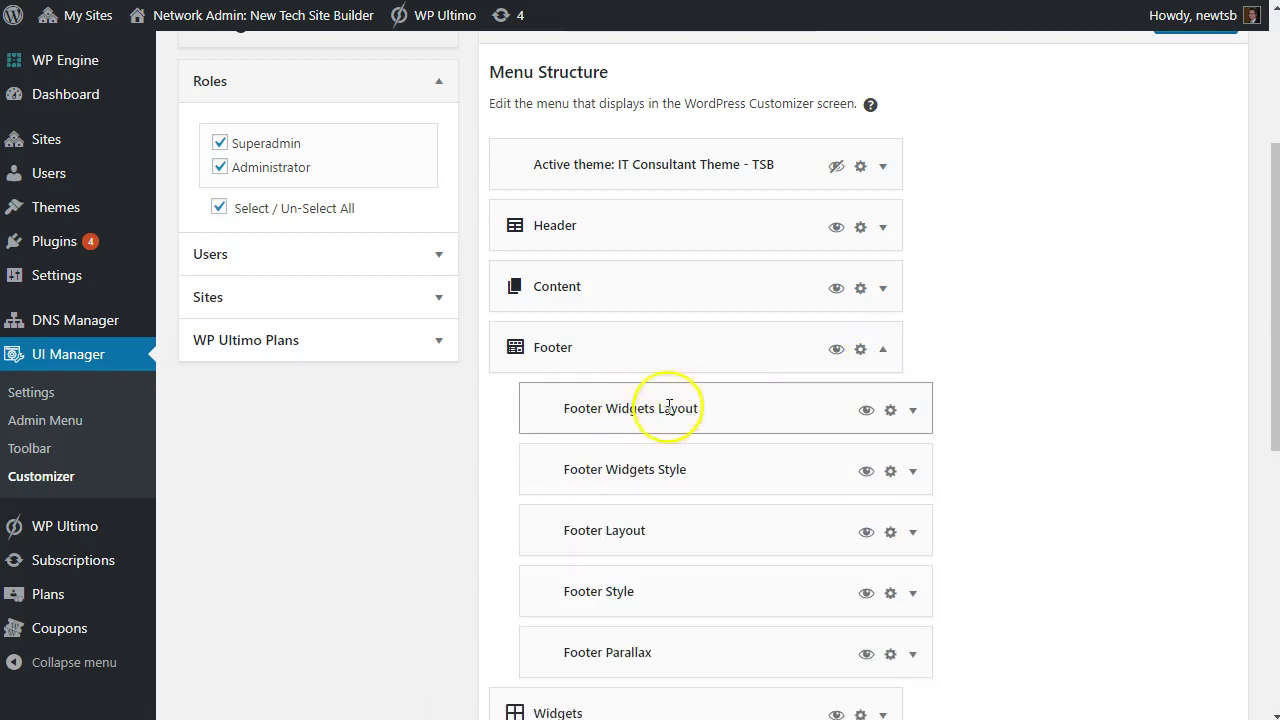
{"action": "left_click_drag", "start_coordinate": [737, 412], "coordinate": [720, 343]}
{"action": "left_click_drag", "start_coordinate": [723, 409], "coordinate": [686, 386]}
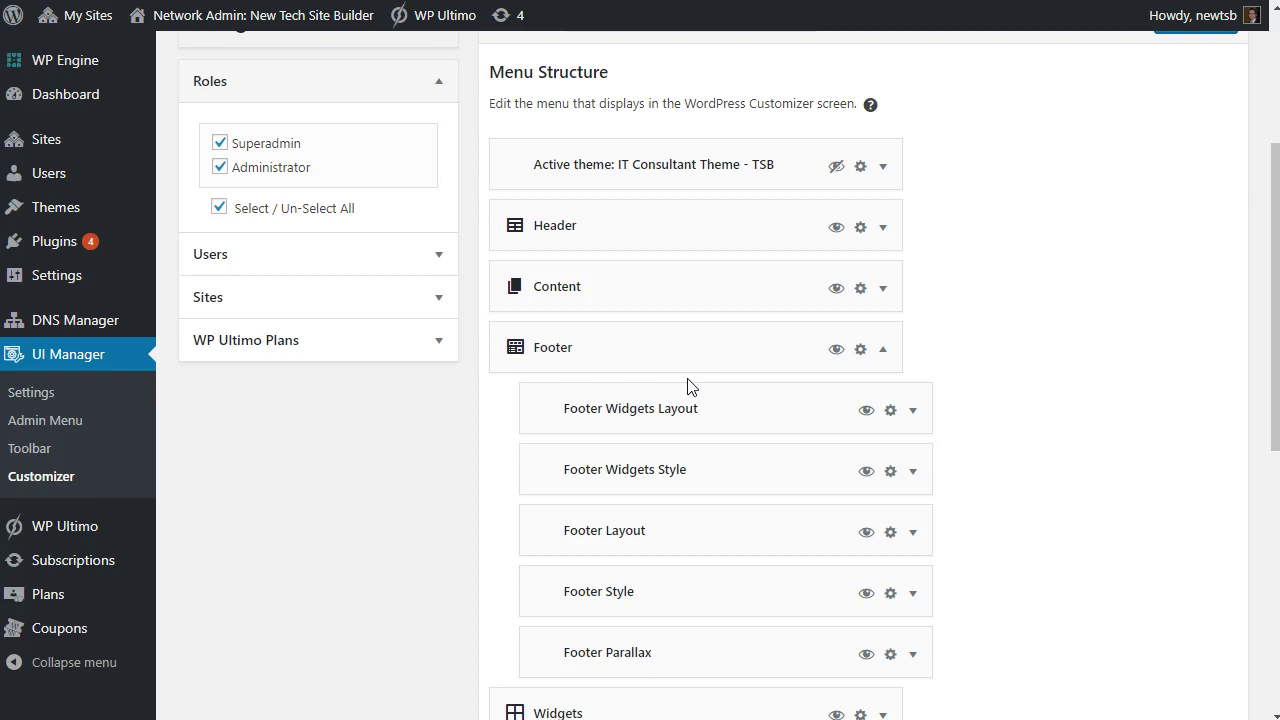
{"action": "left_click_drag", "start_coordinate": [691, 415], "coordinate": [641, 428]}
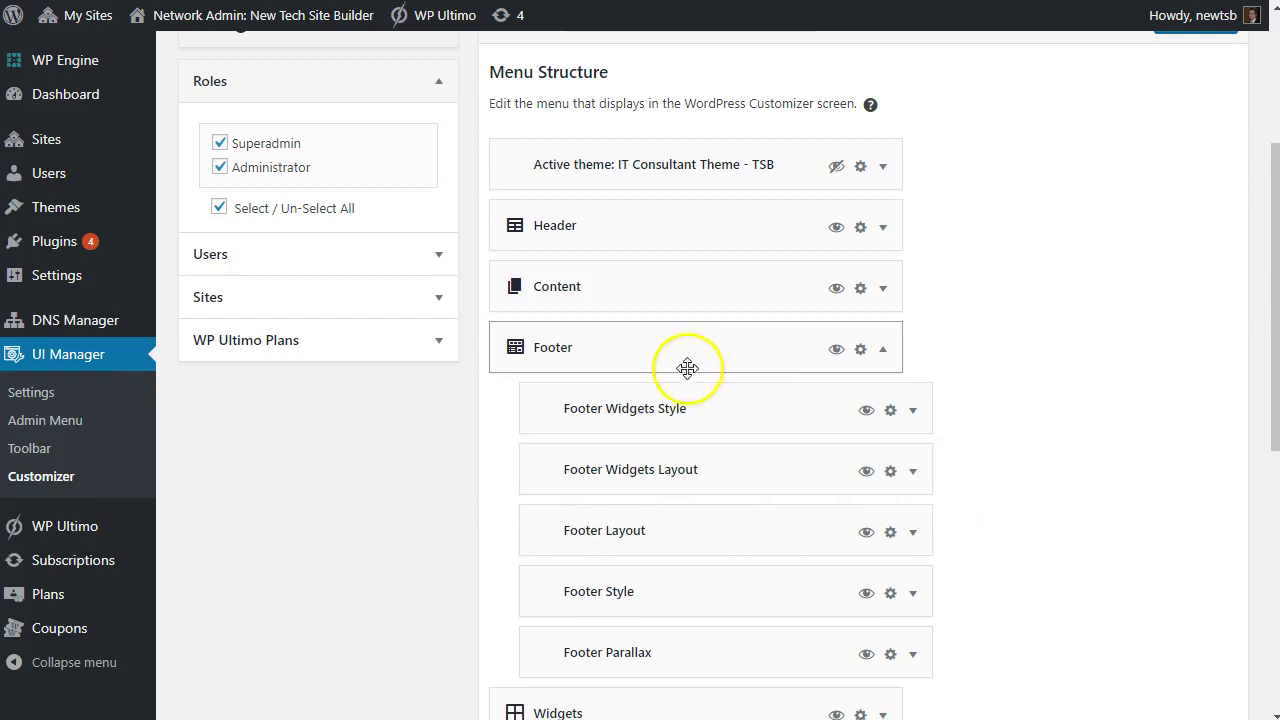
{"action": "left_click", "coordinate": [882, 349]}
{"action": "scroll", "coordinate": [951, 363], "scroll_direction": "up", "scroll_amount": 2}
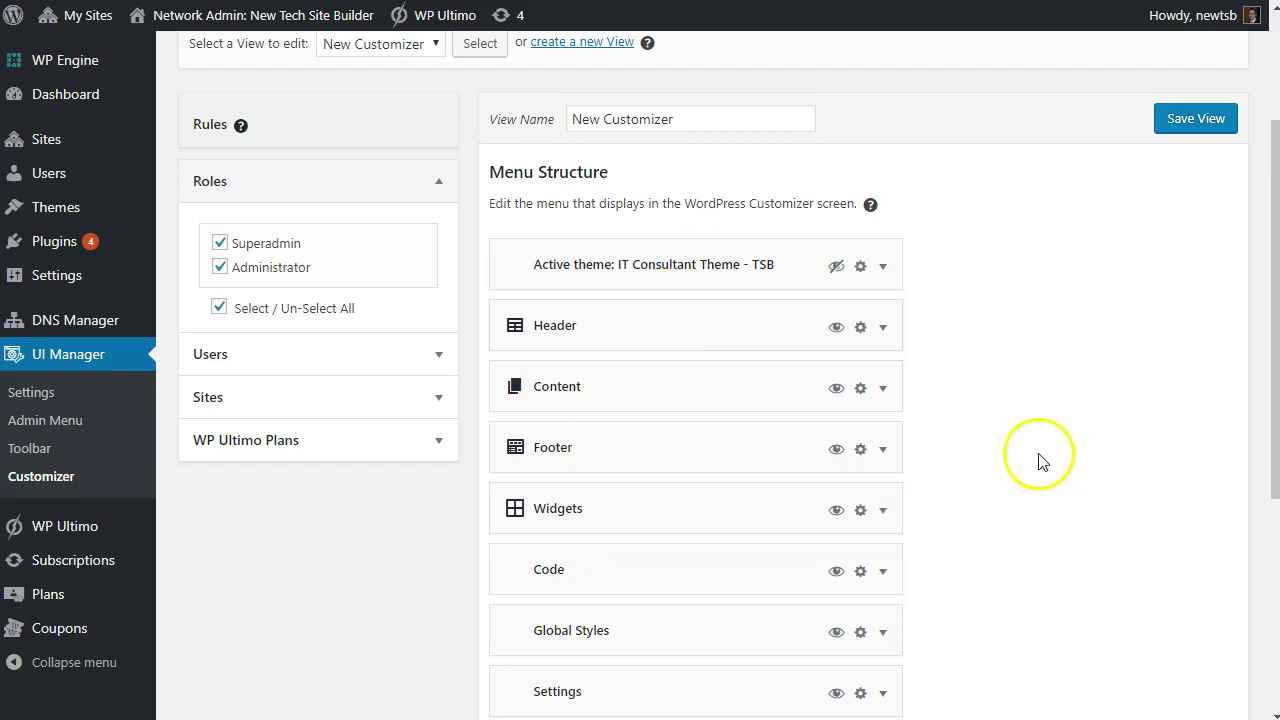
{"action": "scroll", "coordinate": [722, 311], "scroll_direction": "down", "scroll_amount": 1}
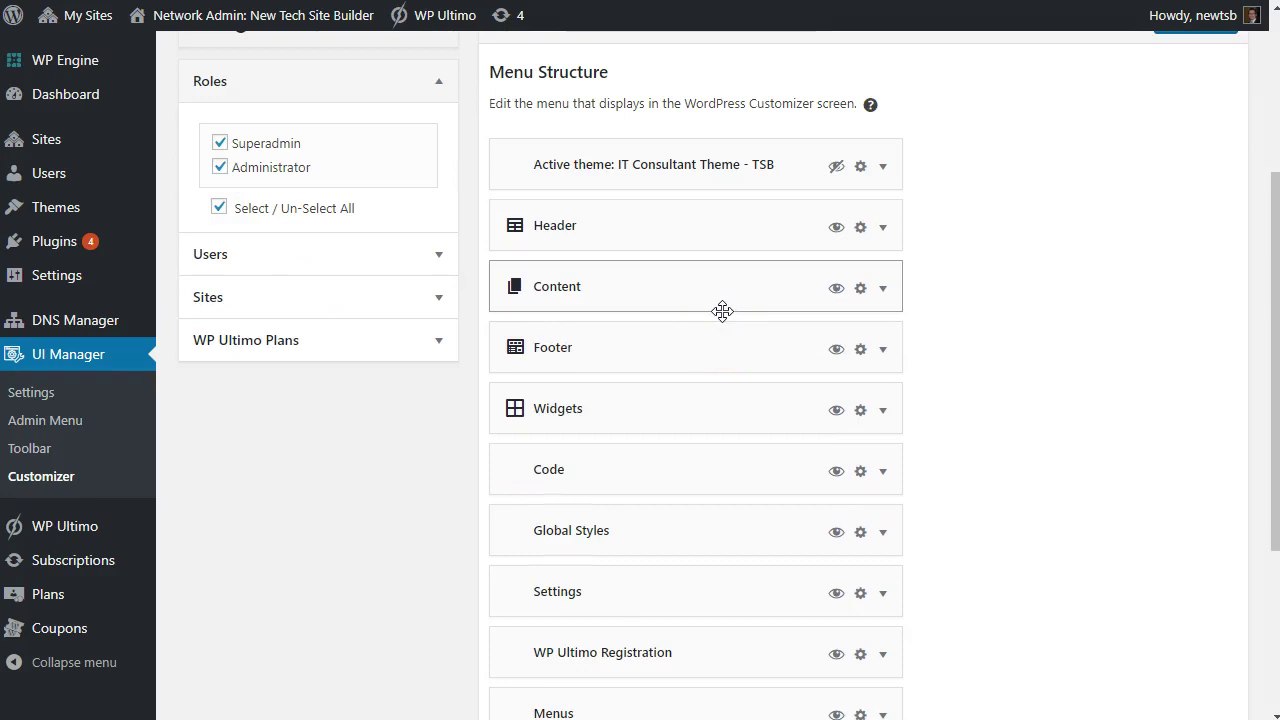
{"action": "scroll", "coordinate": [722, 311], "scroll_direction": "down", "scroll_amount": 2}
{"action": "scroll", "coordinate": [717, 380], "scroll_direction": "up", "scroll_amount": 3}
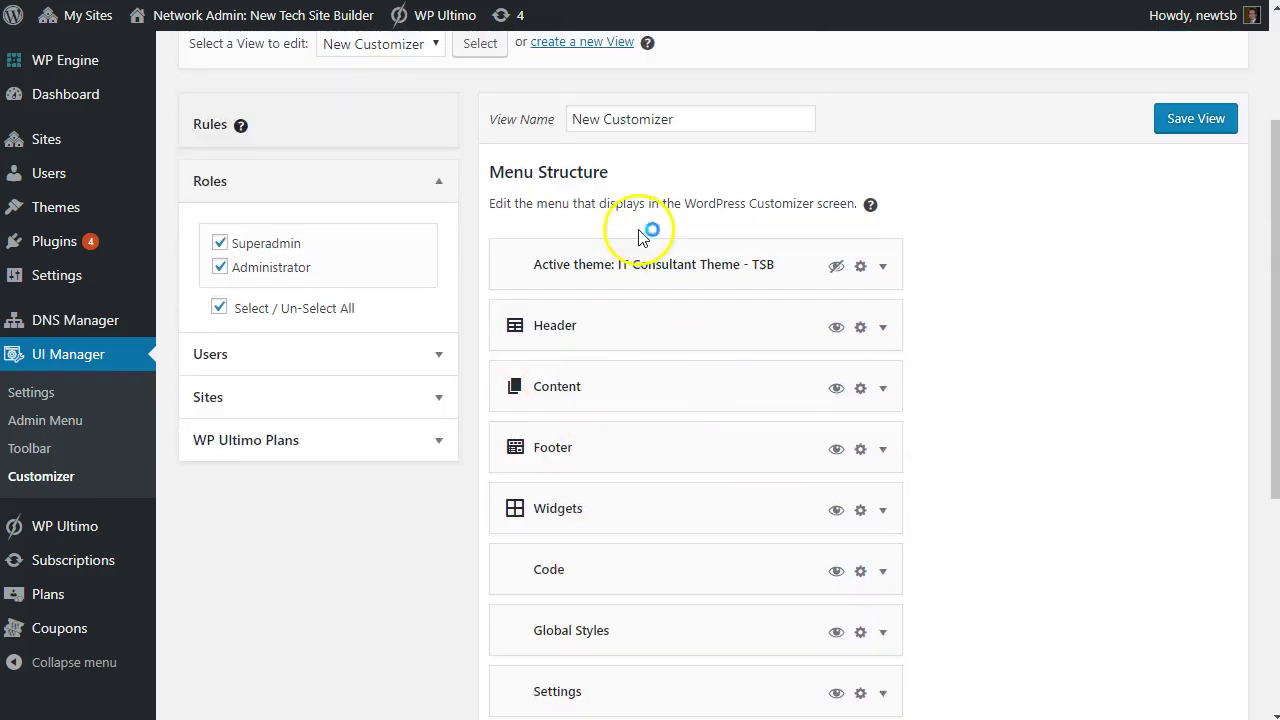
{"action": "scroll", "coordinate": [626, 381], "scroll_direction": "down", "scroll_amount": 4}
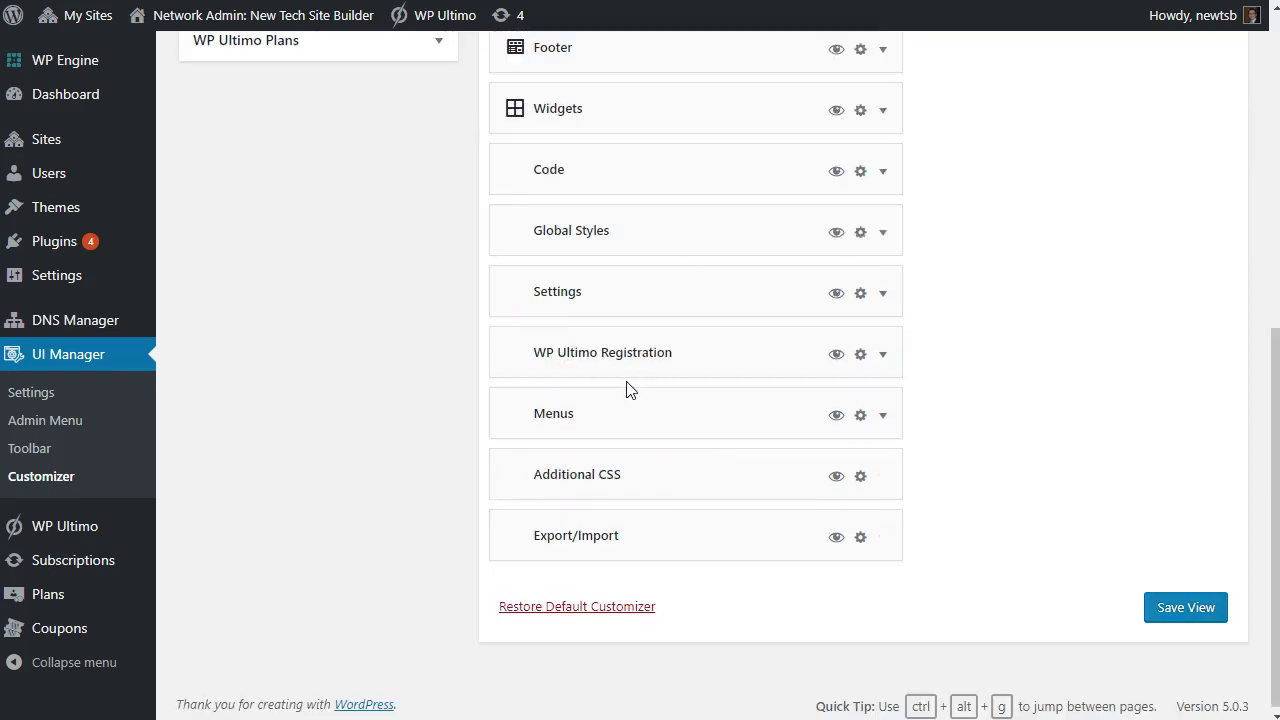
{"action": "scroll", "coordinate": [626, 381], "scroll_direction": "up", "scroll_amount": 4}
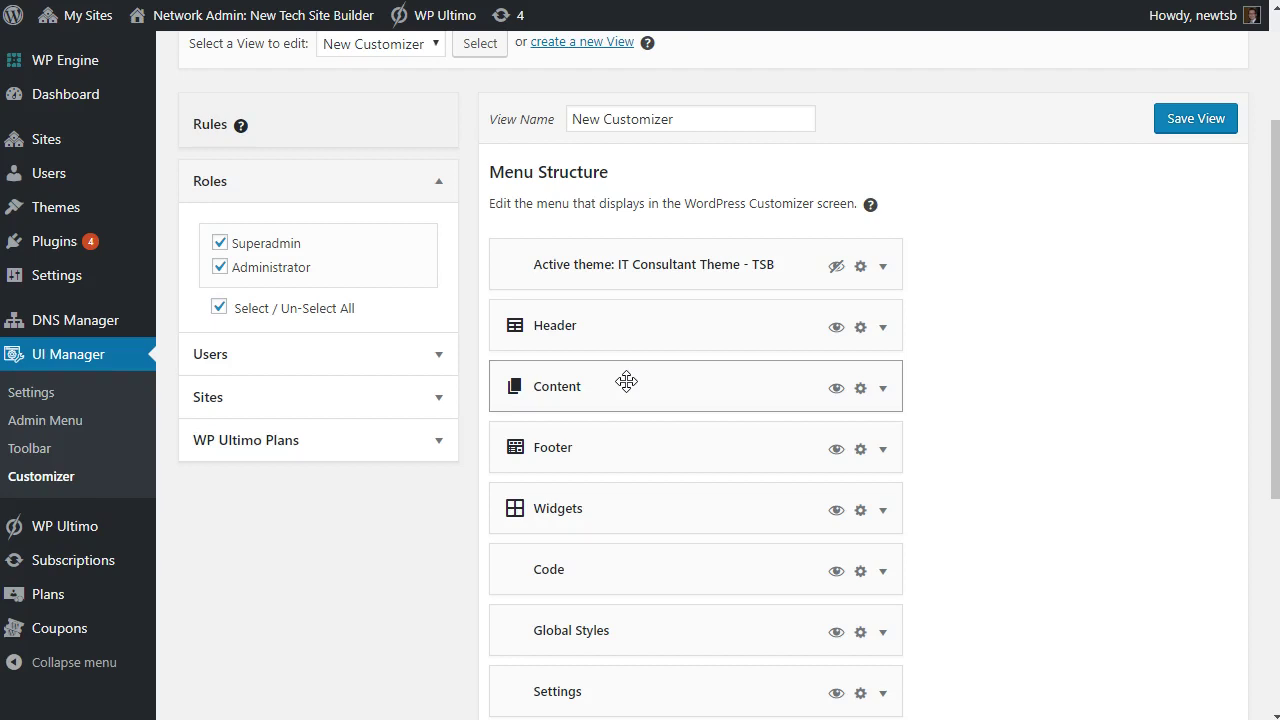
{"action": "left_click", "coordinate": [1025, 309]}
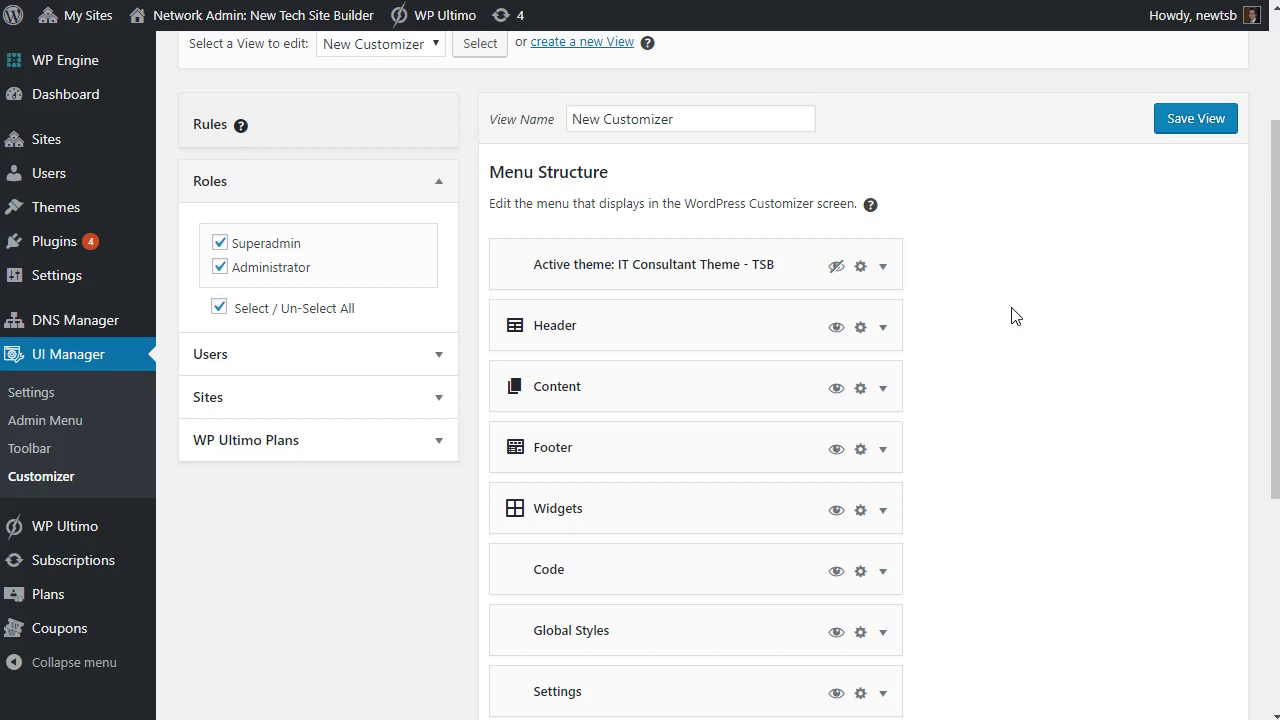
{"action": "left_click", "coordinate": [1108, 308]}
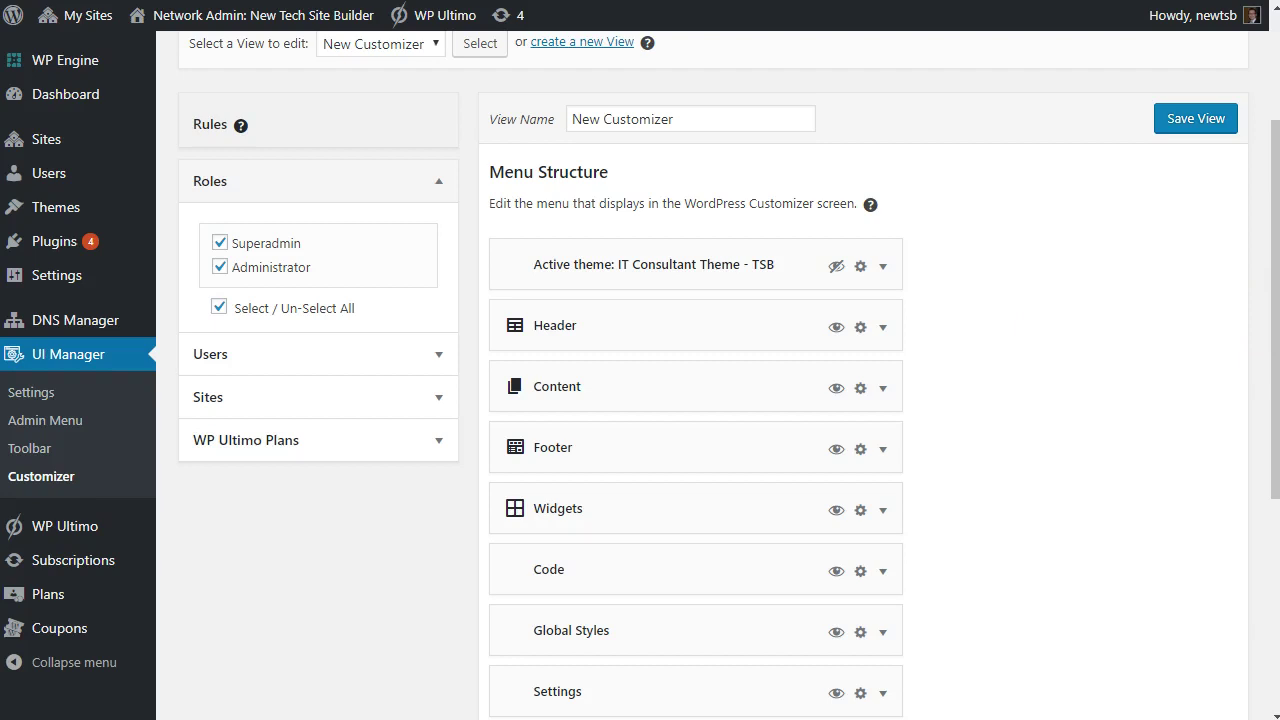